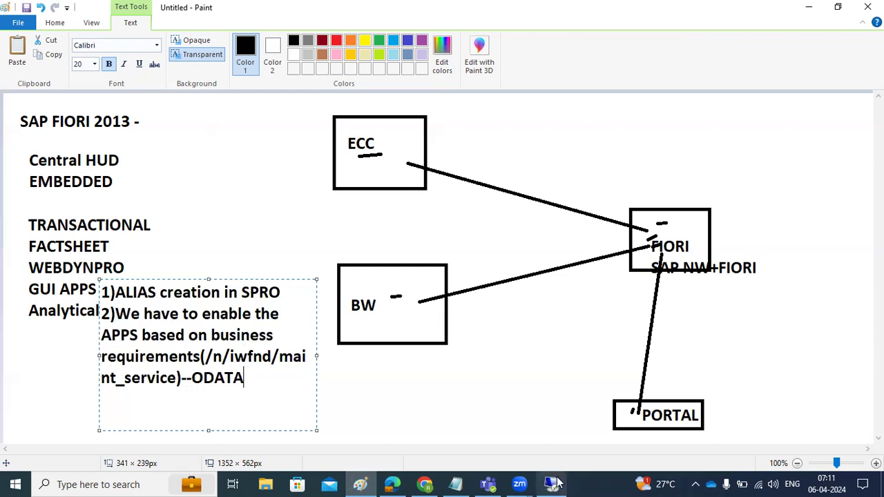
- Switch to the Fiori Apps Reference Library in Chrome and expand Configuration in the Implementation Information of the Accounts Payable Overview app
{"action": "left_click", "coordinate": [416, 483]}
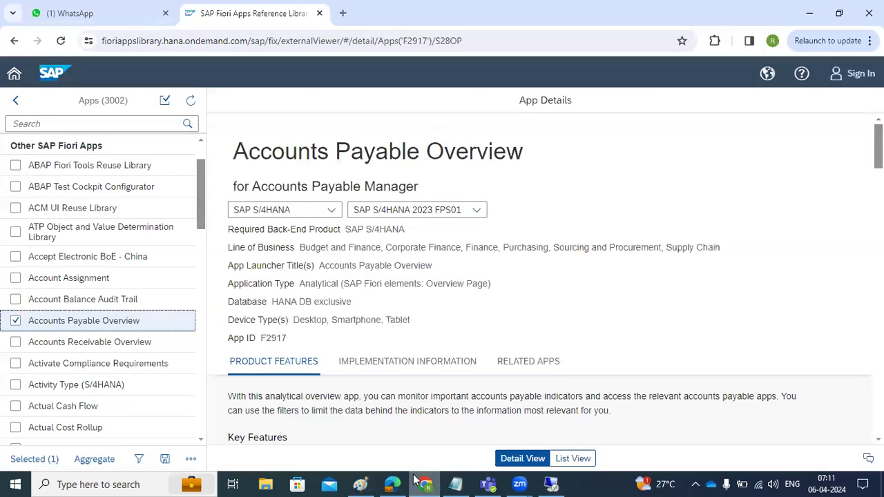
{"action": "left_click_drag", "start_coordinate": [248, 152], "coordinate": [444, 152]}
{"action": "scroll", "coordinate": [365, 311], "scroll_direction": "down", "scroll_amount": 1}
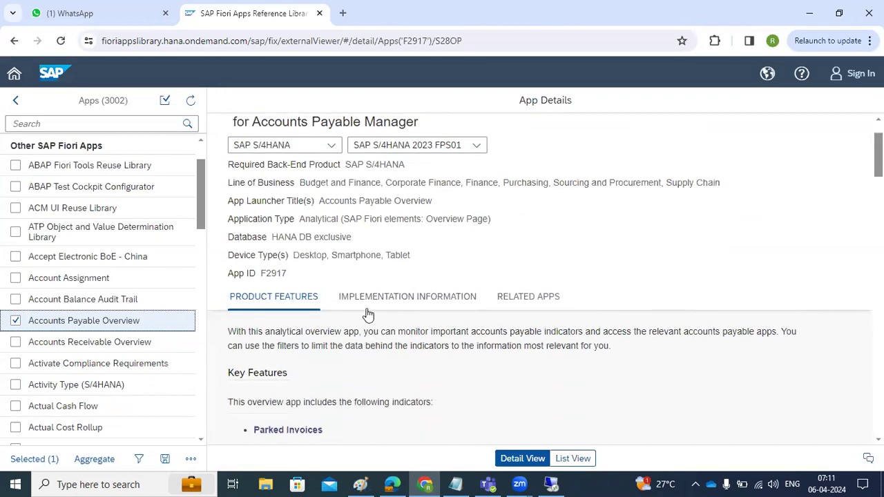
{"action": "left_click", "coordinate": [366, 298]}
{"action": "scroll", "coordinate": [325, 404], "scroll_direction": "down", "scroll_amount": 1}
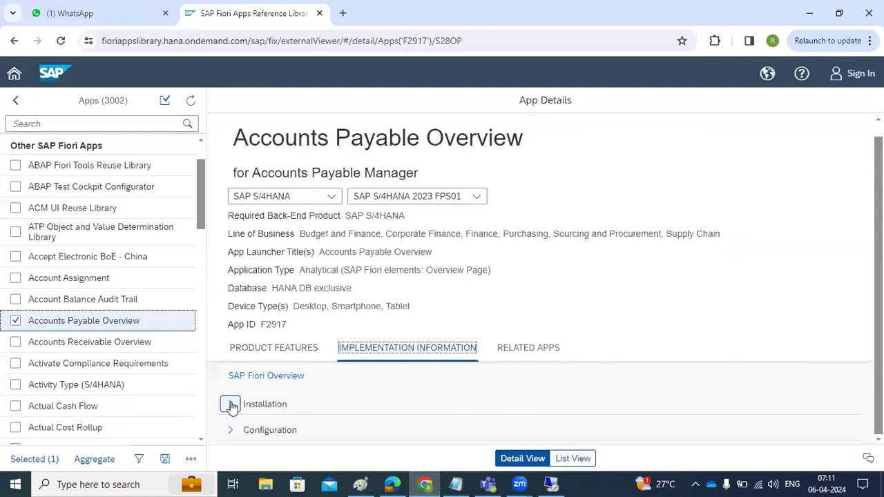
{"action": "scroll", "coordinate": [267, 415], "scroll_direction": "down", "scroll_amount": 2}
{"action": "left_click", "coordinate": [231, 377]}
{"action": "scroll", "coordinate": [371, 386], "scroll_direction": "down", "scroll_amount": 1}
{"action": "scroll", "coordinate": [372, 386], "scroll_direction": "down", "scroll_amount": 3}
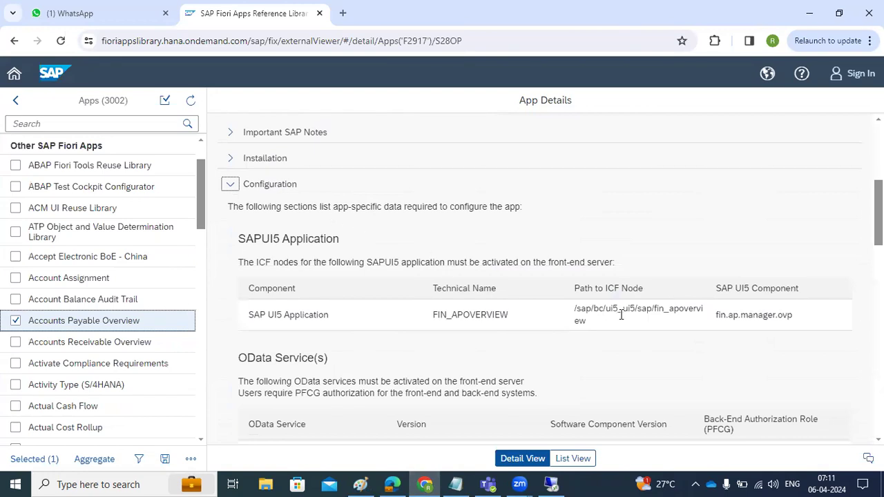
- Highlight the SAPUI5 application's ICF node path /sap/bc/ui5_ui5/sap/fin_apoverview in the Configuration section
{"action": "left_click_drag", "start_coordinate": [575, 309], "coordinate": [592, 317]}
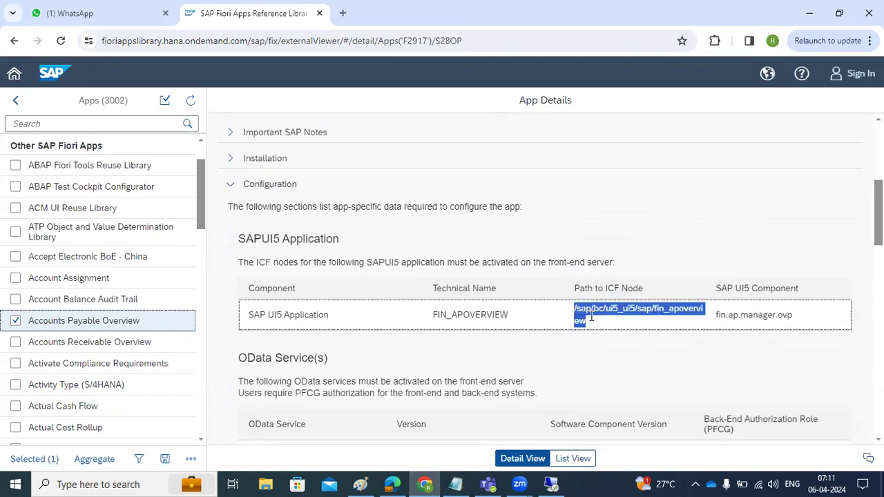
{"action": "right_click", "coordinate": [590, 316]}
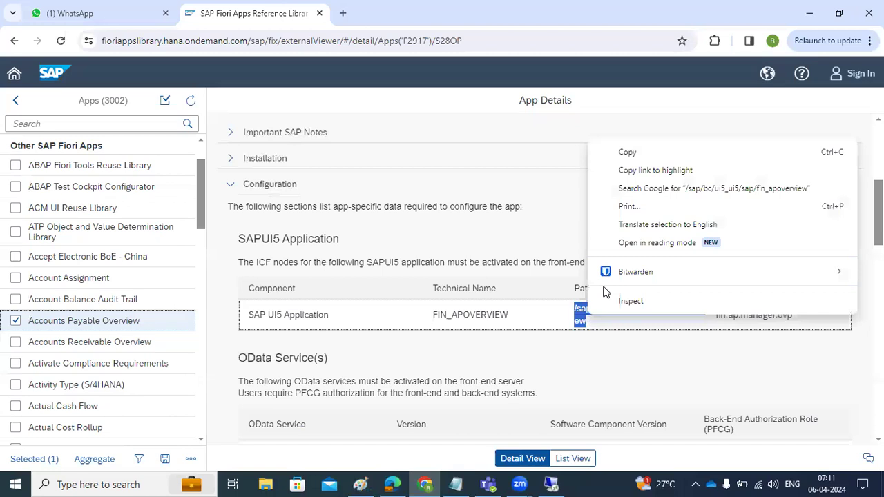
{"action": "left_click", "coordinate": [598, 336]}
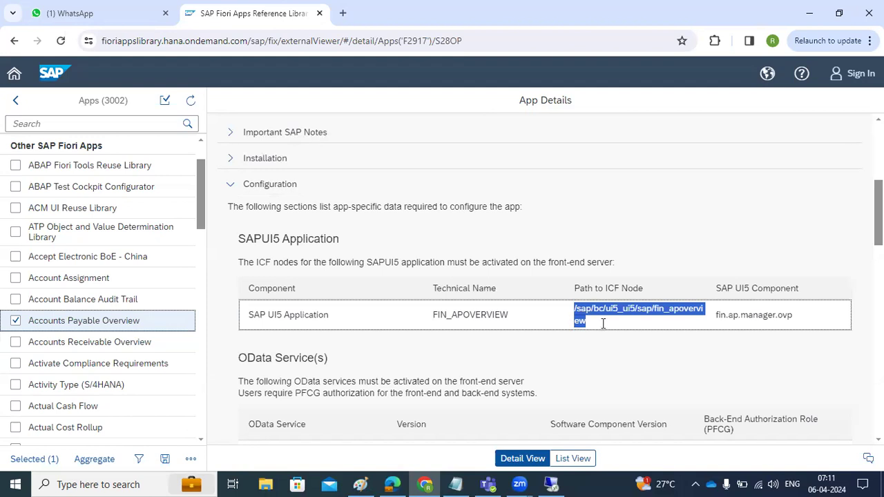
- Highlight the app's required OData services, including /IWPGW/TASKPROCESSING and C_APDAYSPYBLOUTSTDGDIRECT_CDS
{"action": "scroll", "coordinate": [603, 323], "scroll_direction": "down", "scroll_amount": 3}
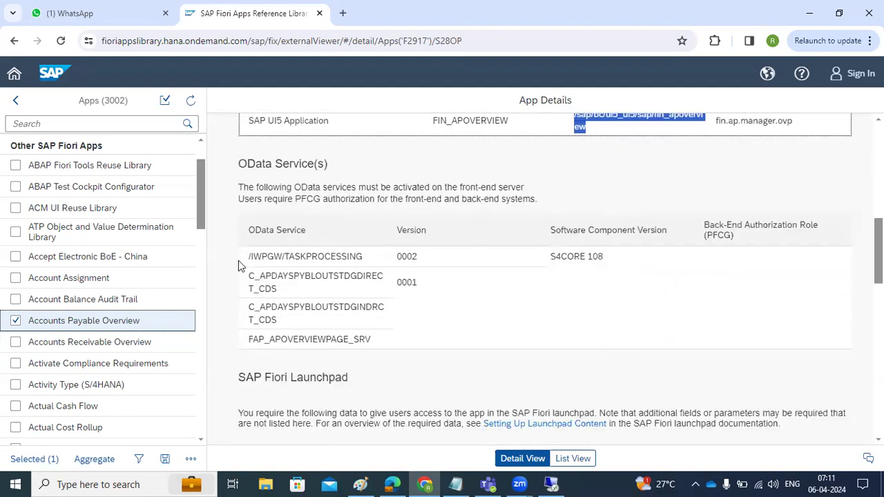
{"action": "left_click_drag", "start_coordinate": [243, 257], "coordinate": [386, 343]}
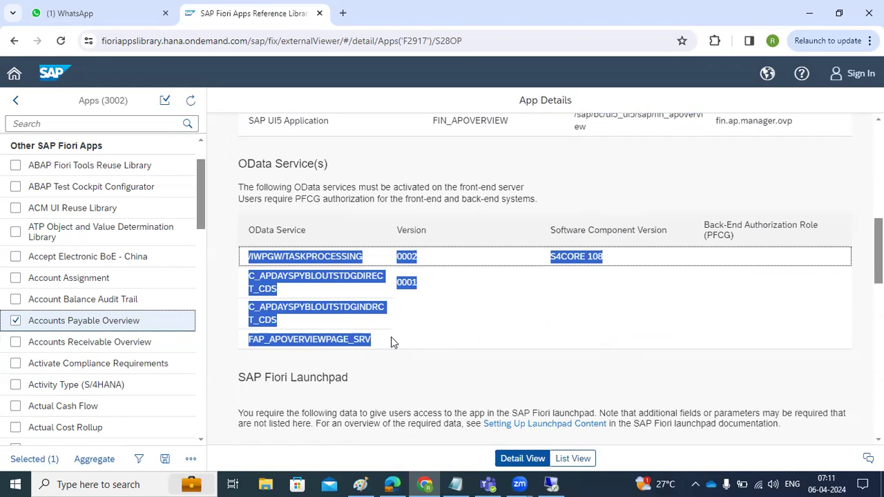
{"action": "left_click", "coordinate": [253, 276]}
{"action": "left_click_drag", "start_coordinate": [249, 257], "coordinate": [366, 260]}
{"action": "left_click_drag", "start_coordinate": [250, 280], "coordinate": [291, 292]}
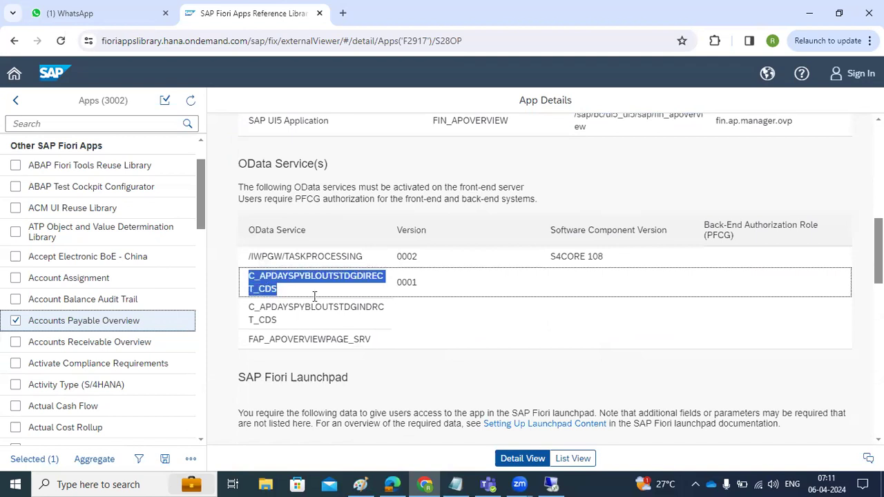
- Start a Remote Desktop connection with mstsc to 49.206.199.235 and enter the Administrator password to sign in
{"action": "mouse_move", "coordinate": [552, 484]}
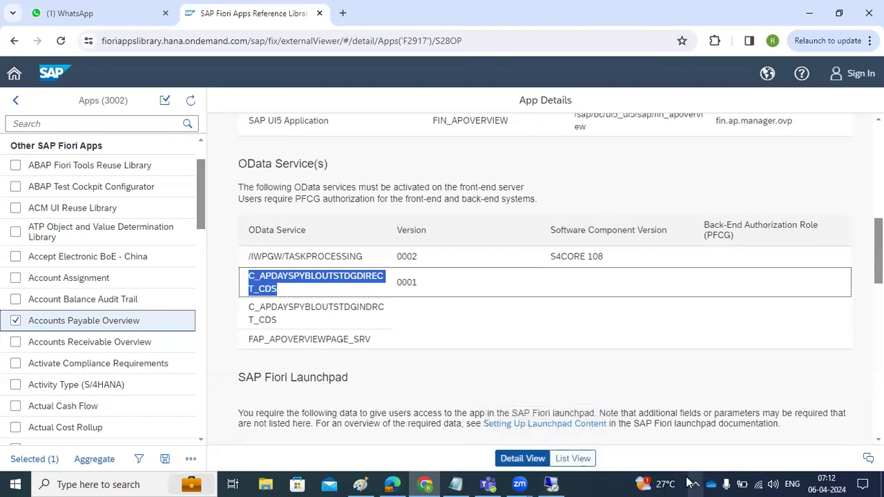
{"action": "right_click", "coordinate": [606, 483]}
{"action": "left_click", "coordinate": [628, 395]}
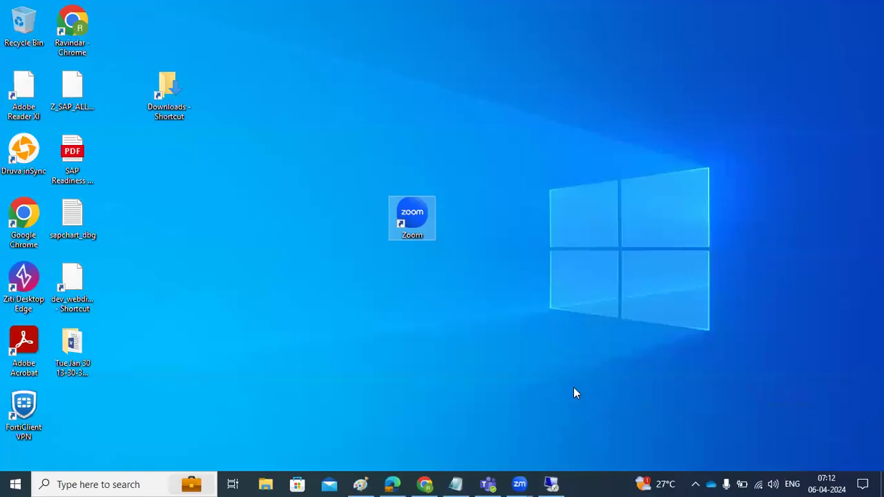
{"action": "key", "text": "super+r"}
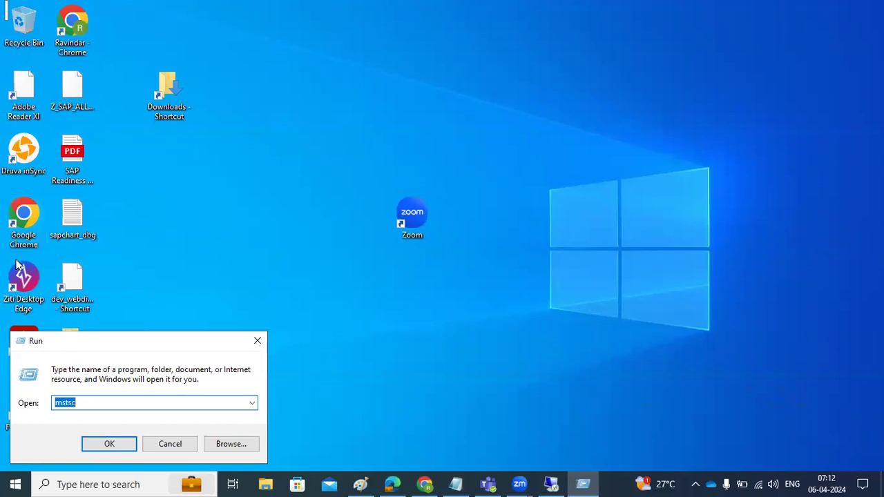
{"action": "left_click", "coordinate": [119, 442]}
{"action": "left_click", "coordinate": [500, 229]}
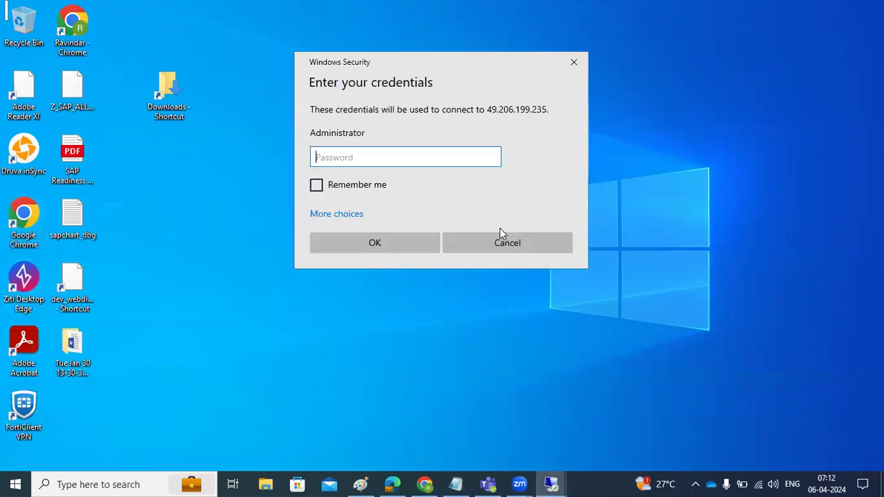
{"action": "type", "text": "•••••••••••••"}
{"action": "key", "text": "Return"}
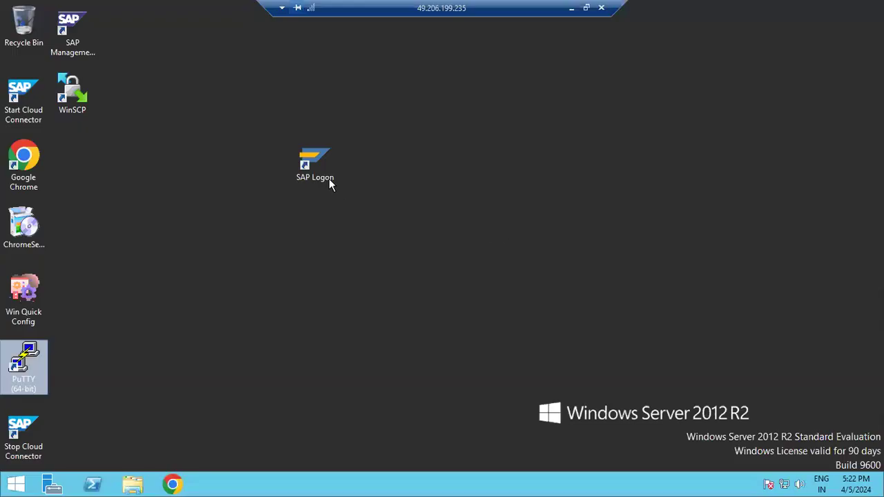
- Launch SAP Logon from the remote server's desktop
{"action": "left_click", "coordinate": [306, 160]}
{"action": "double_click", "coordinate": [306, 160]}
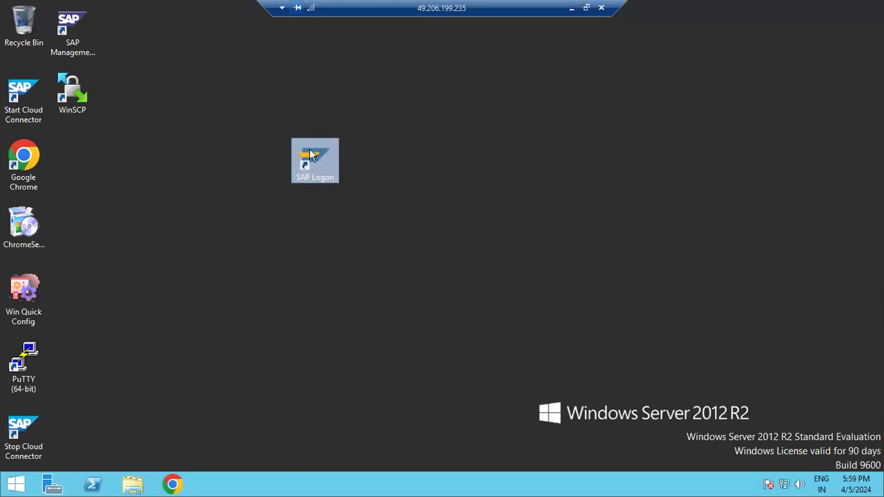
{"action": "left_click", "coordinate": [572, 7]}
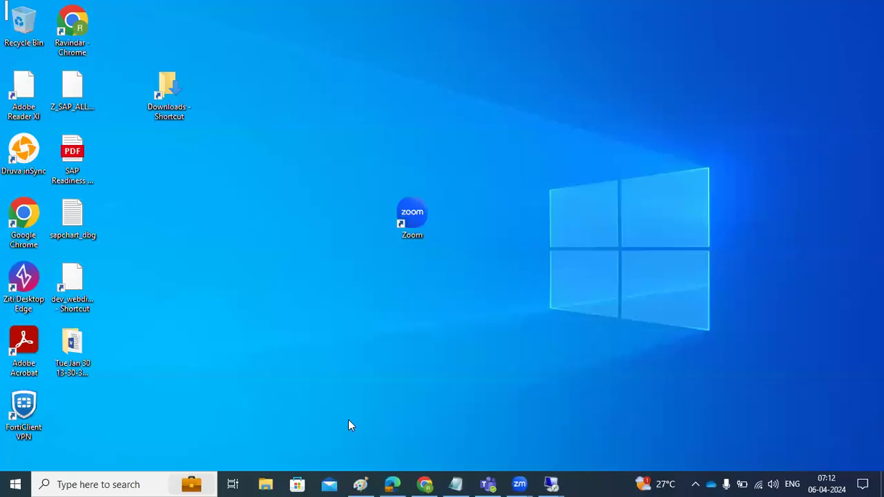
{"action": "left_click", "coordinate": [426, 483]}
{"action": "left_click", "coordinate": [428, 484]}
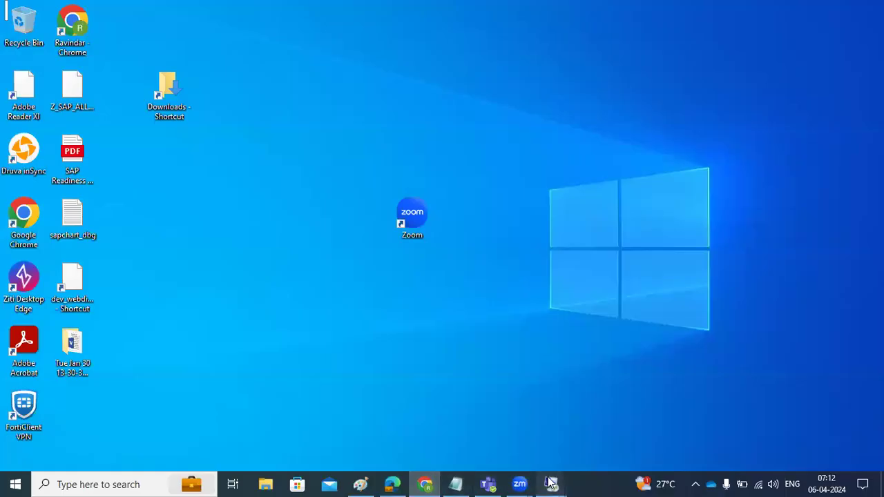
{"action": "mouse_move", "coordinate": [552, 484]}
{"action": "left_click", "coordinate": [602, 427]}
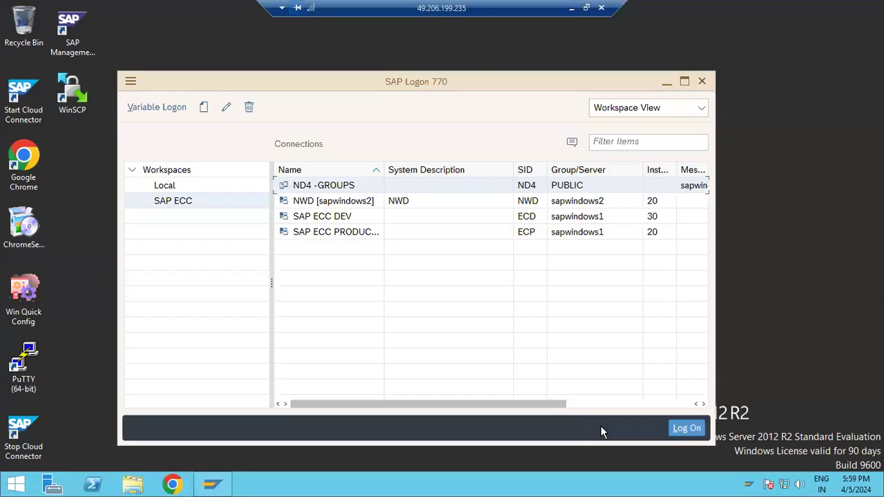
- Log on to the SAP ECC production system, client 100, as user basis, continuing without ending the other logons
{"action": "double_click", "coordinate": [343, 233]}
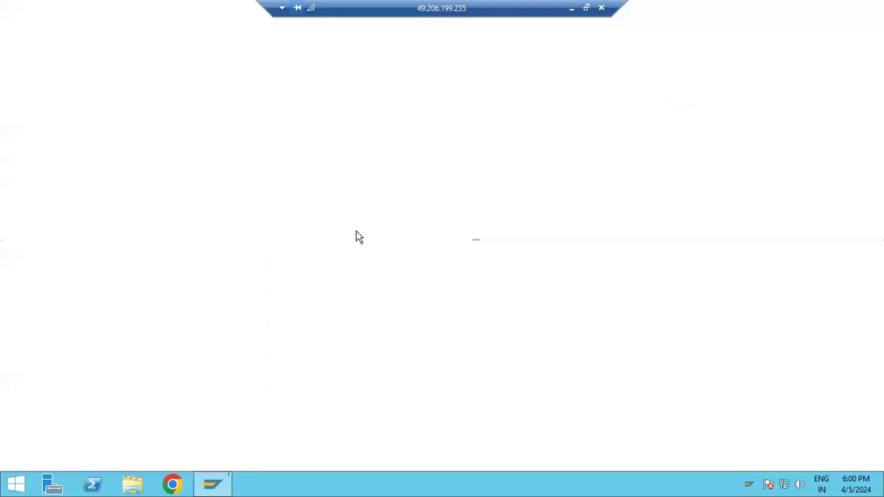
{"action": "left_click", "coordinate": [122, 130]}
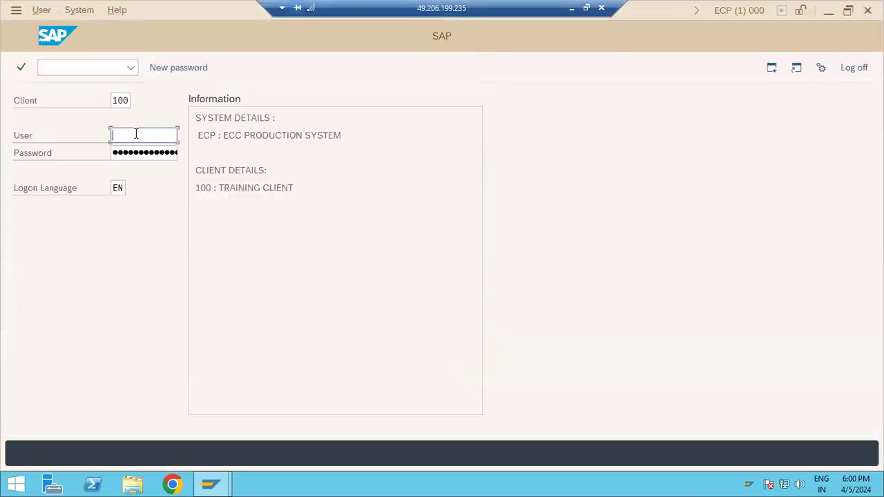
{"action": "type", "text": "basis"}
{"action": "key", "text": "Tab"}
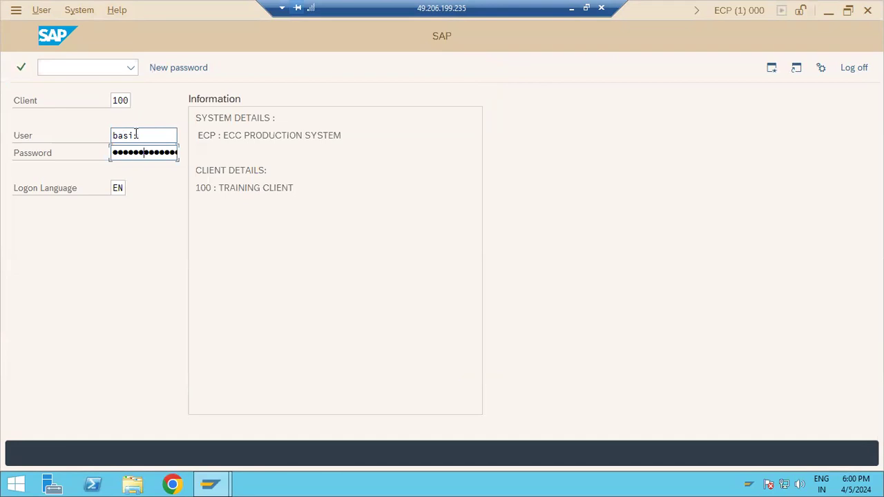
{"action": "key", "text": "Return"}
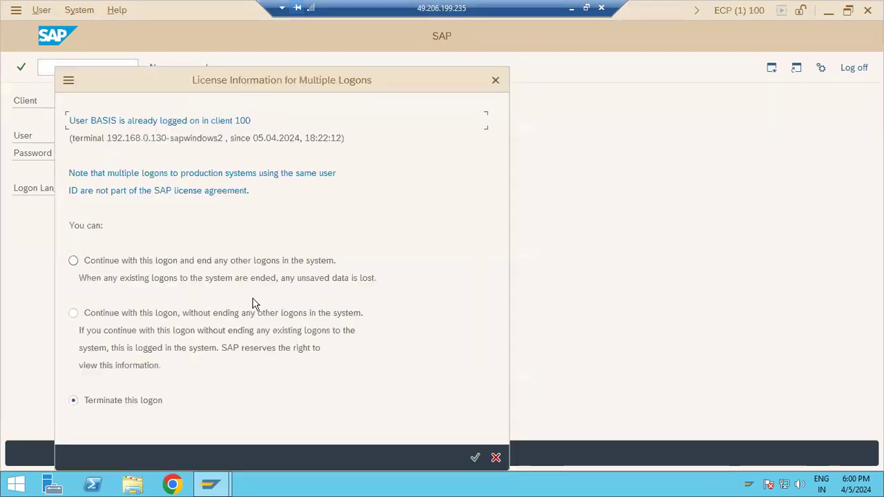
{"action": "left_click", "coordinate": [214, 316]}
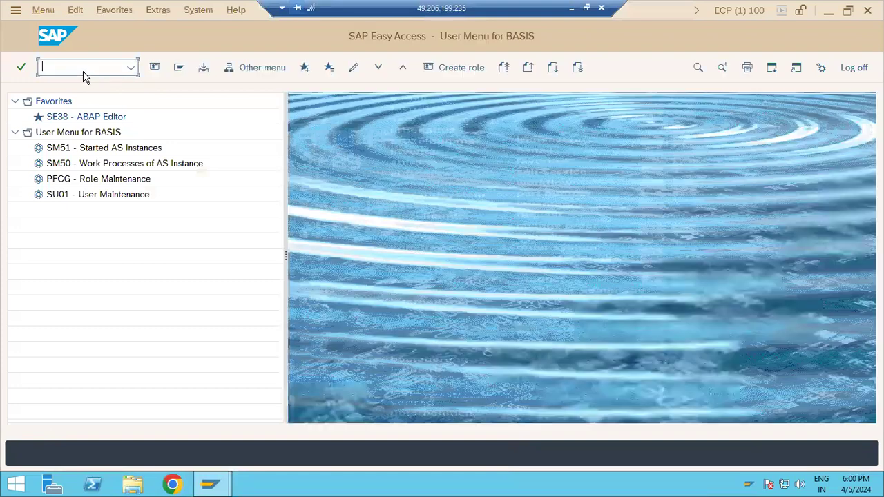
- Open the Activate and Maintain Services screen with transaction /n/iwfnd/maint_service
{"action": "type", "text": "/n/iwfnd/"}
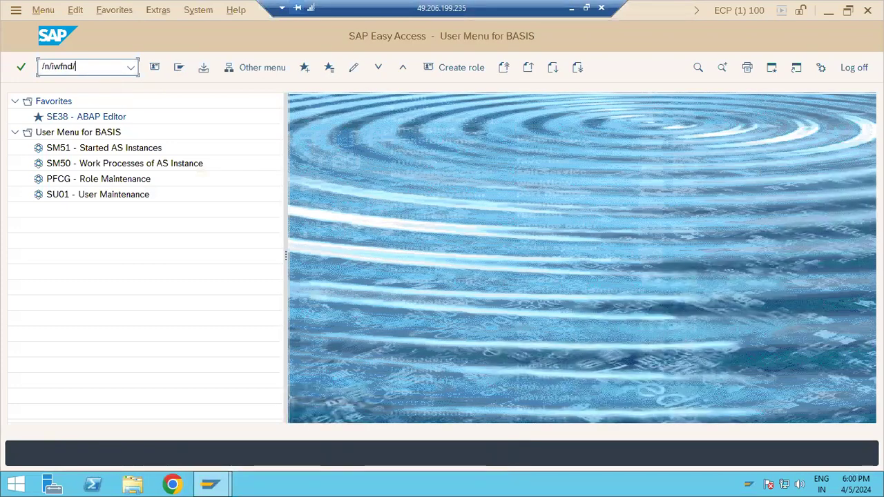
{"action": "type", "text": "maint"}
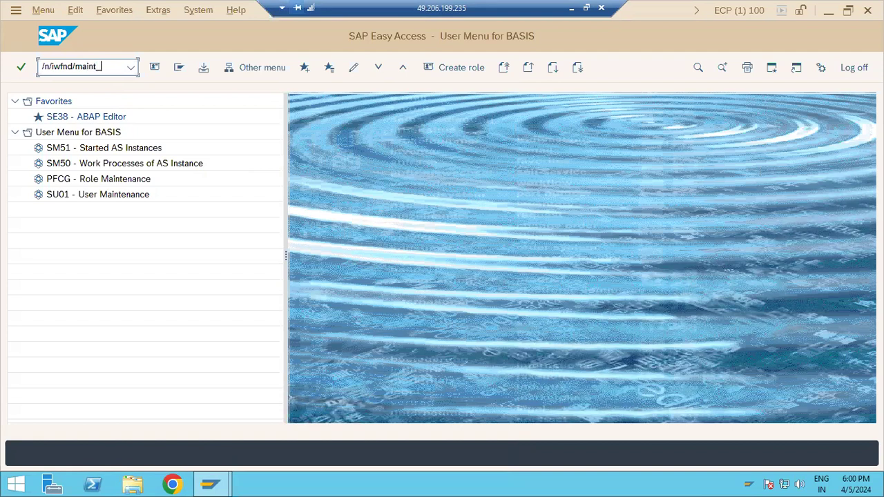
{"action": "type", "text": "_service"}
{"action": "key", "text": "Return"}
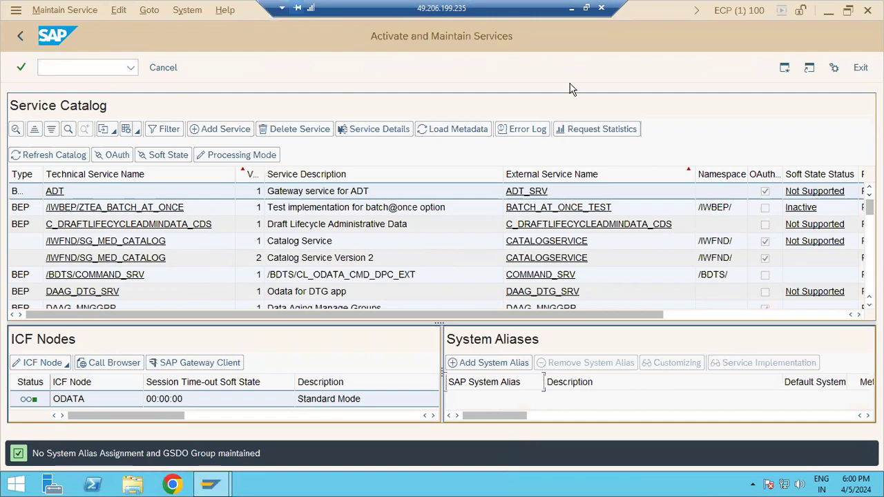
- Minimize the remote session, review the alias and OData notes in Paint, and return to the Fiori Apps Reference Library in Chrome
{"action": "left_click", "coordinate": [571, 7]}
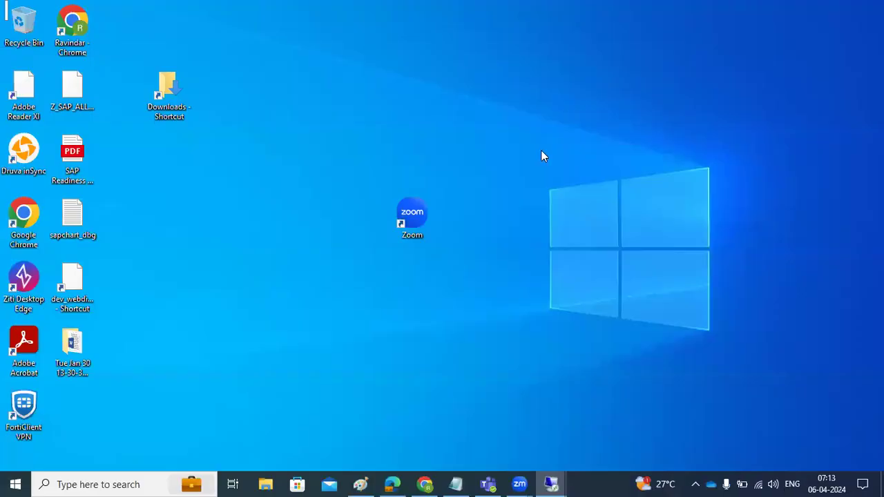
{"action": "left_click", "coordinate": [362, 484]}
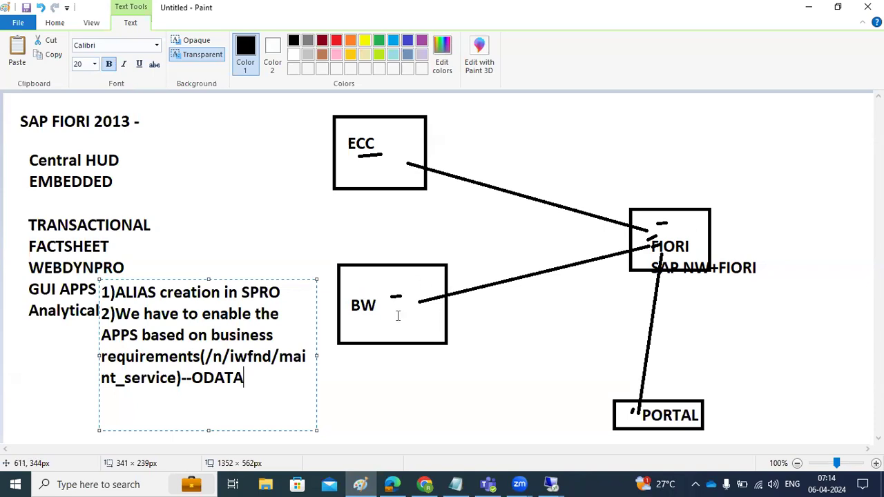
{"action": "left_click", "coordinate": [425, 484]}
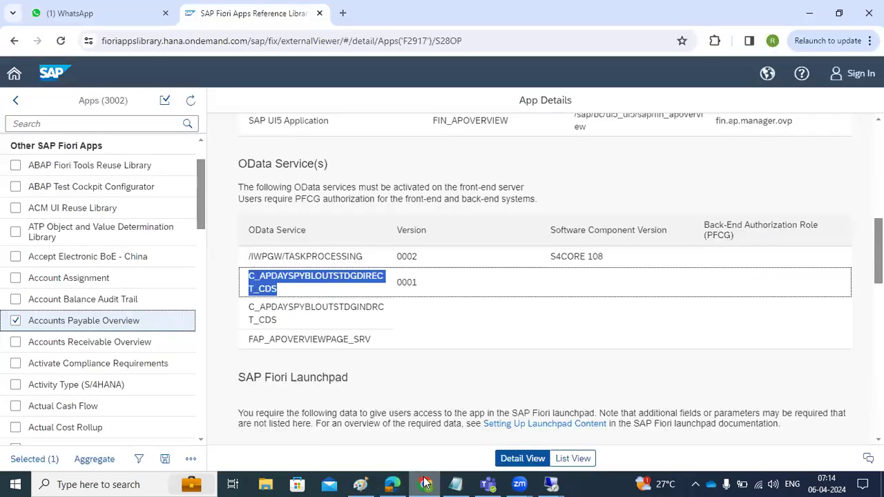
{"action": "left_click", "coordinate": [424, 484]}
{"action": "left_click", "coordinate": [424, 484]}
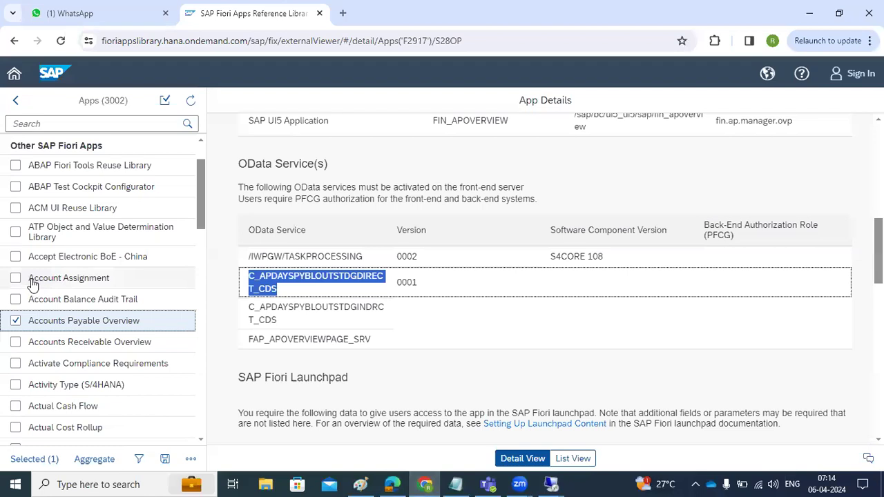
- Deselect the Accounts Payable Overview app and open the details of the Analyze Returns app
{"action": "left_click", "coordinate": [15, 320]}
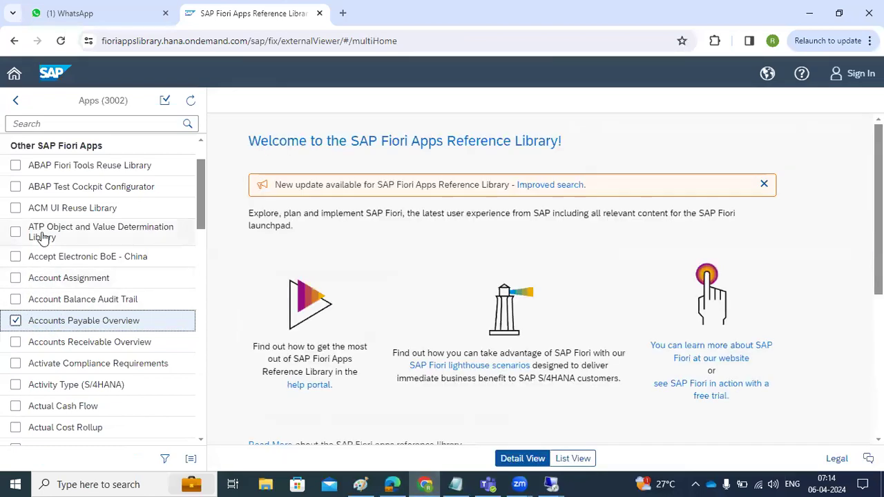
{"action": "scroll", "coordinate": [49, 252], "scroll_direction": "down", "scroll_amount": 10}
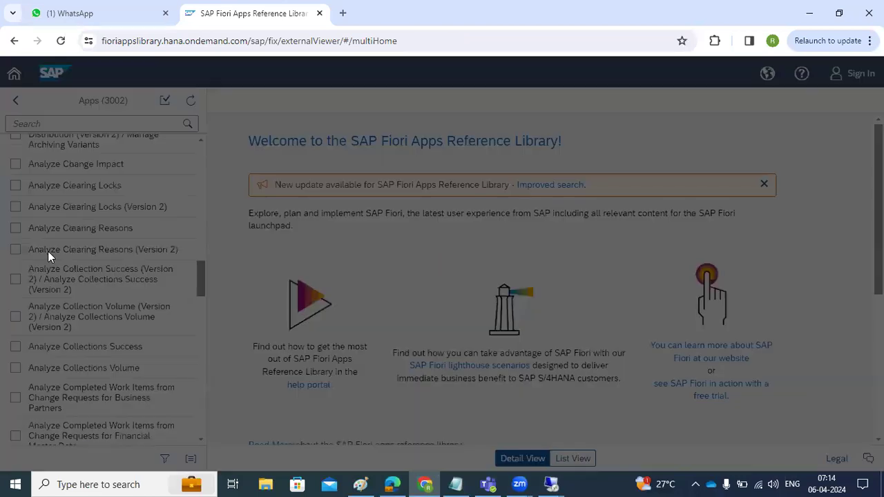
{"action": "scroll", "coordinate": [48, 256], "scroll_direction": "down", "scroll_amount": 1}
{"action": "scroll", "coordinate": [49, 256], "scroll_direction": "down", "scroll_amount": 15}
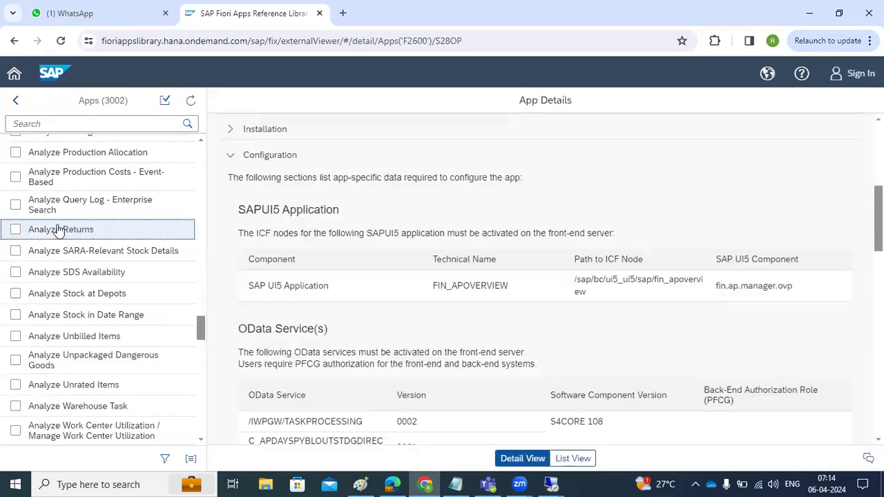
{"action": "scroll", "coordinate": [335, 267], "scroll_direction": "up", "scroll_amount": 5}
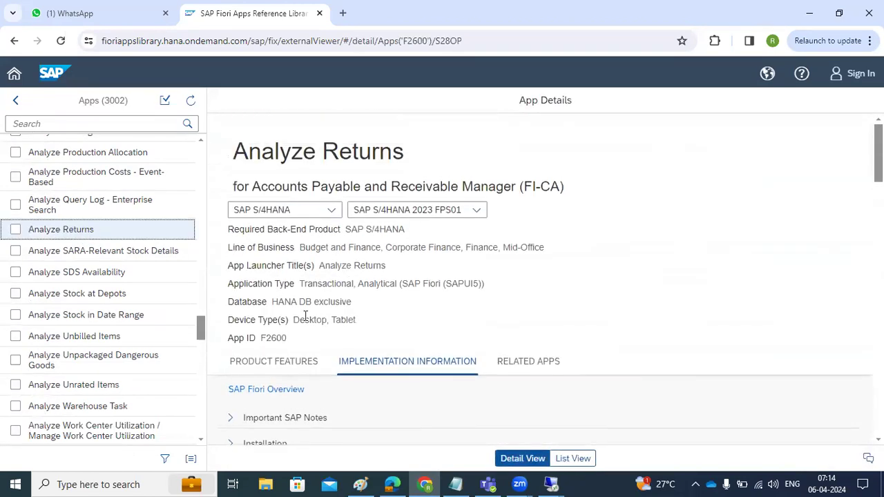
- View the product features of the Analyze Returns app, enlarge its sample screenshot and close the enlarged image
{"action": "left_click", "coordinate": [285, 361]}
{"action": "scroll", "coordinate": [409, 318], "scroll_direction": "down", "scroll_amount": 4}
{"action": "scroll", "coordinate": [409, 319], "scroll_direction": "down", "scroll_amount": 8}
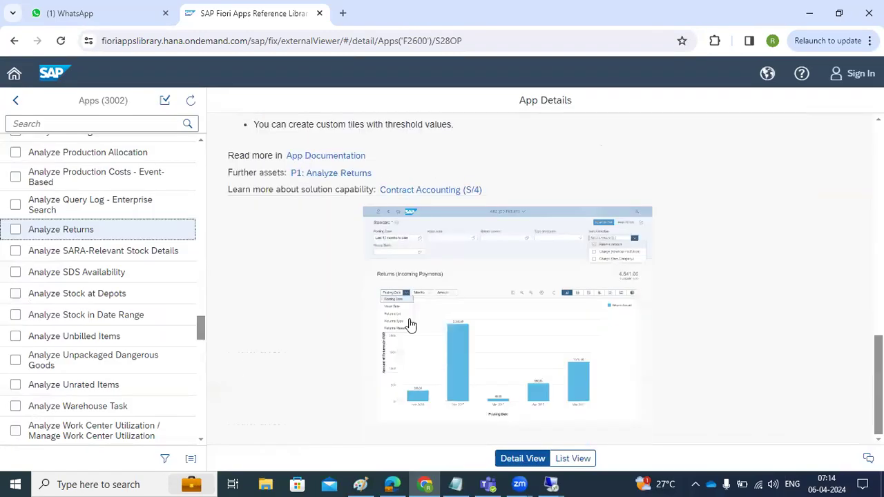
{"action": "left_click", "coordinate": [561, 347]}
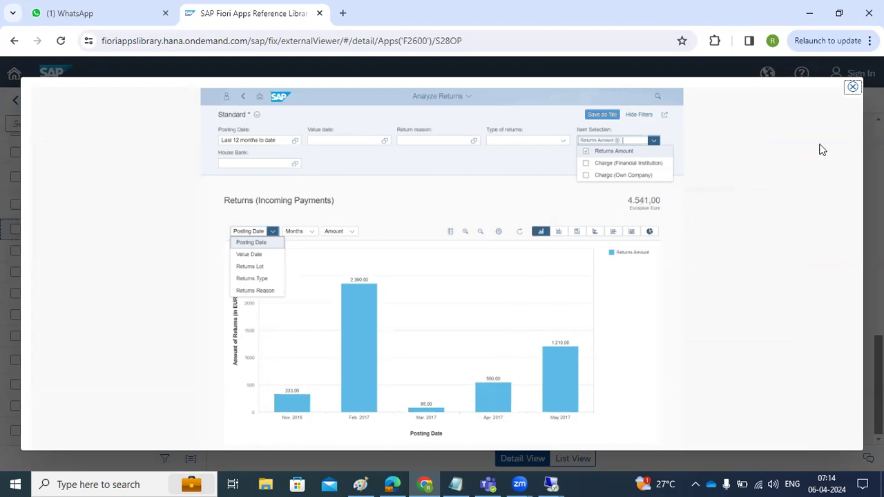
{"action": "left_click", "coordinate": [853, 90]}
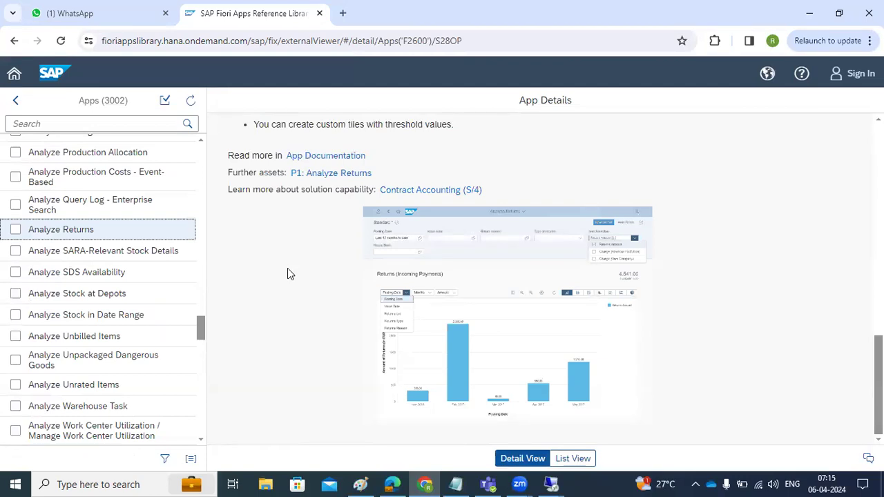
- Check the implementation information of Analyze Returns, return to its product features and browse further down the app list
{"action": "scroll", "coordinate": [288, 268], "scroll_direction": "up", "scroll_amount": 5}
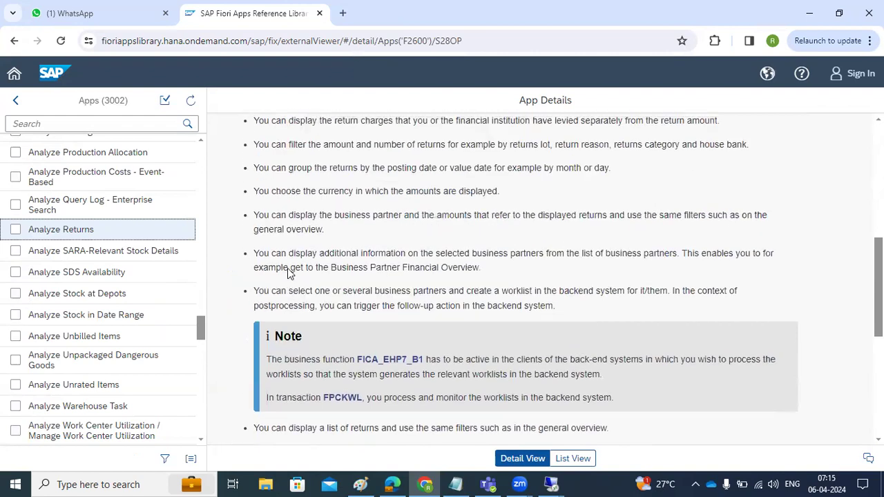
{"action": "scroll", "coordinate": [287, 270], "scroll_direction": "up", "scroll_amount": 5}
{"action": "left_click", "coordinate": [361, 243]}
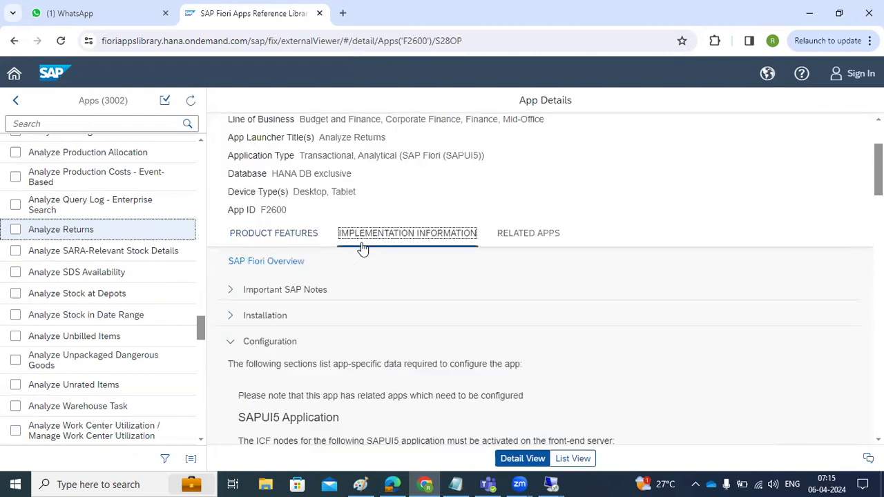
{"action": "left_click", "coordinate": [281, 241]}
{"action": "scroll", "coordinate": [132, 309], "scroll_direction": "down", "scroll_amount": 1}
{"action": "scroll", "coordinate": [133, 309], "scroll_direction": "down", "scroll_amount": 8}
{"action": "scroll", "coordinate": [132, 309], "scroll_direction": "down", "scroll_amount": 4}
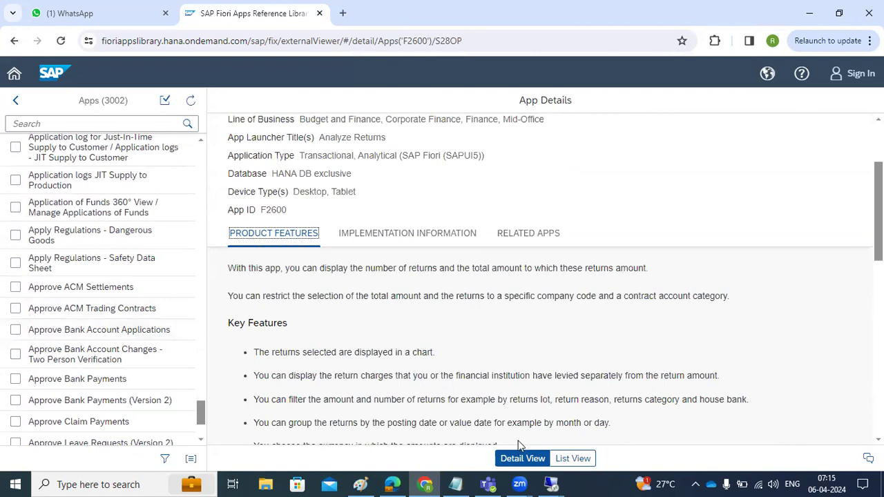
- Switch to the 49.206.199.235 remote session, look through the Service Catalog entries and minimize the session
{"action": "left_click", "coordinate": [557, 483]}
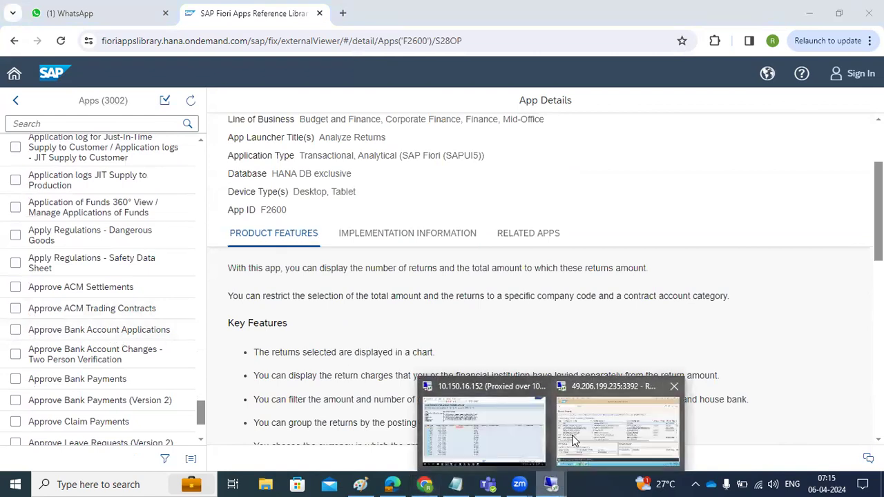
{"action": "left_click", "coordinate": [594, 431]}
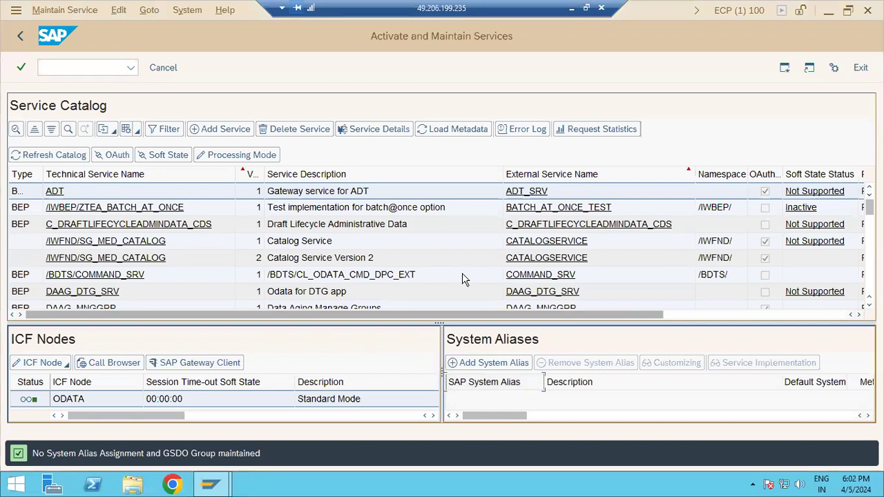
{"action": "left_click", "coordinate": [869, 292]}
{"action": "left_click", "coordinate": [869, 292]}
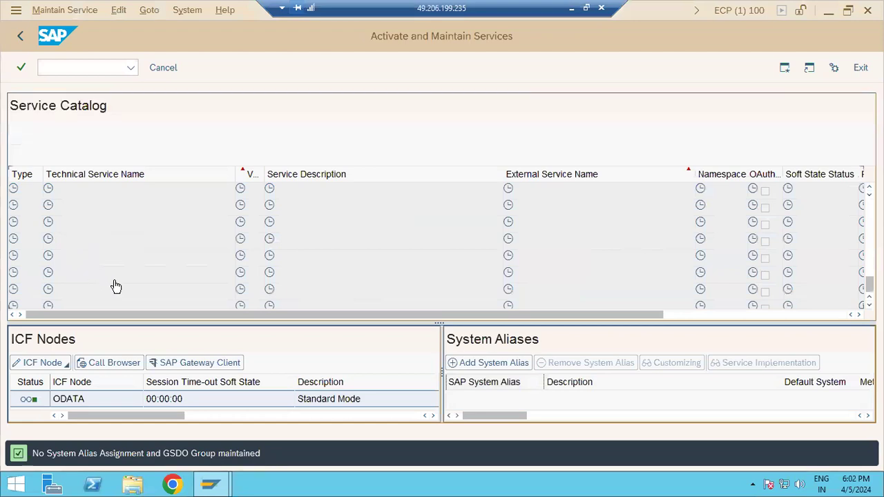
{"action": "left_click", "coordinate": [574, 8]}
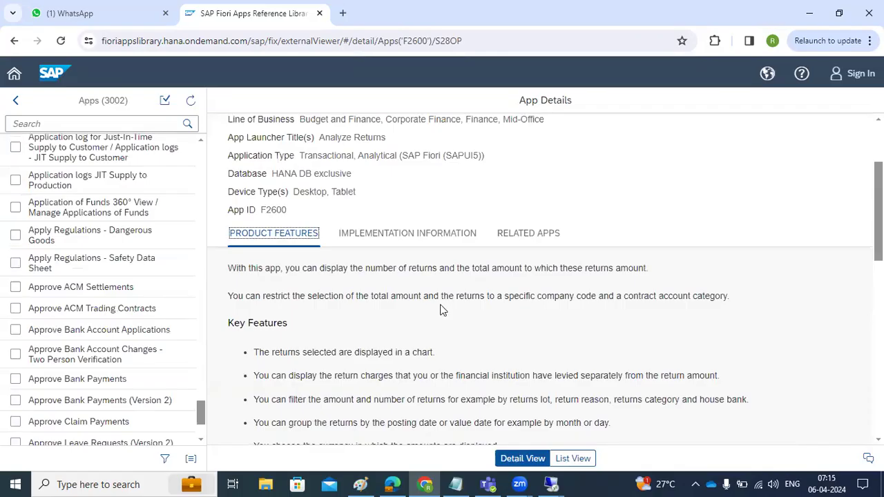
- Switch to Paint and add the line "3)medata refreshed from source" below the OData note, finishing the text box
{"action": "left_click", "coordinate": [360, 484]}
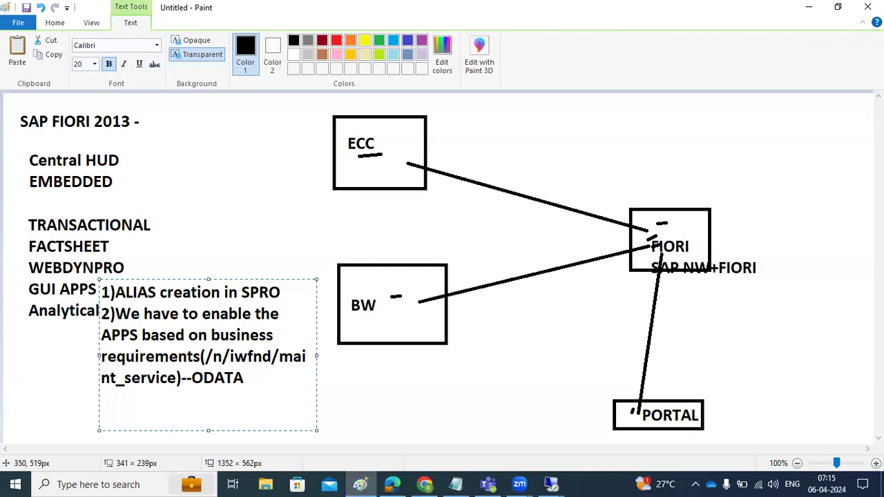
{"action": "key", "text": "Return"}
{"action": "type", "text": "3)med"}
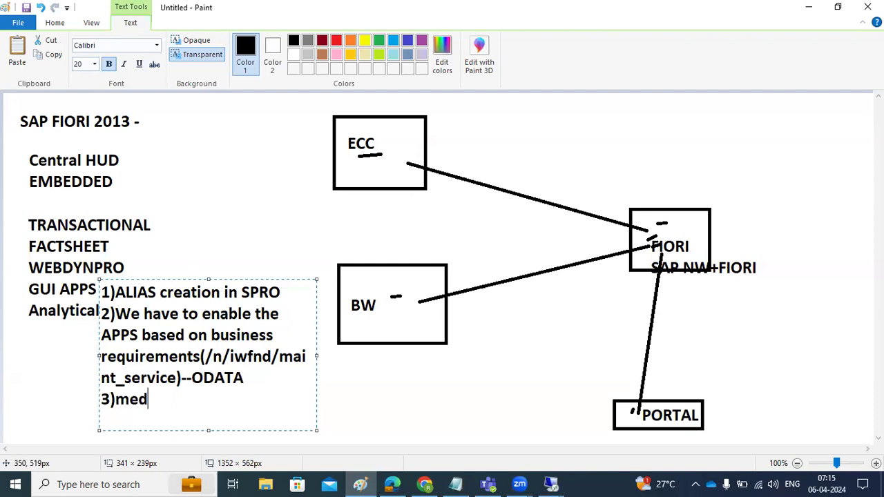
{"action": "type", "text": "ata ref"}
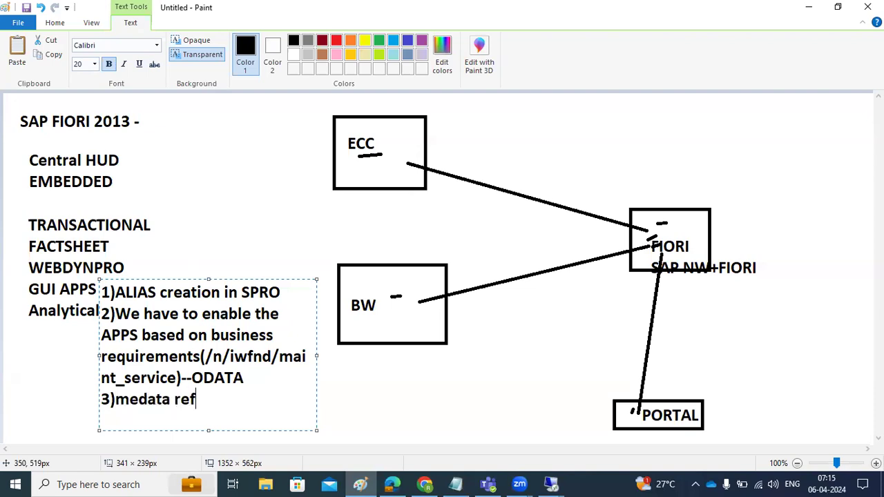
{"action": "type", "text": "reshed from source"}
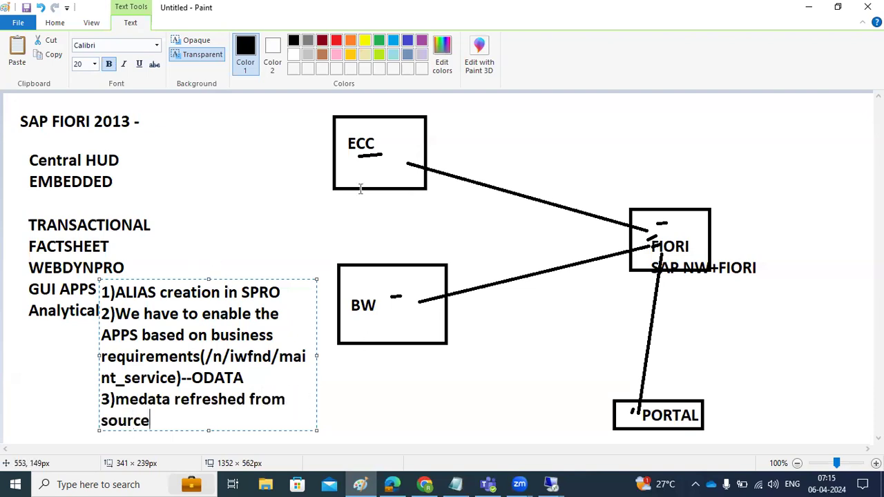
{"action": "left_click", "coordinate": [393, 375]}
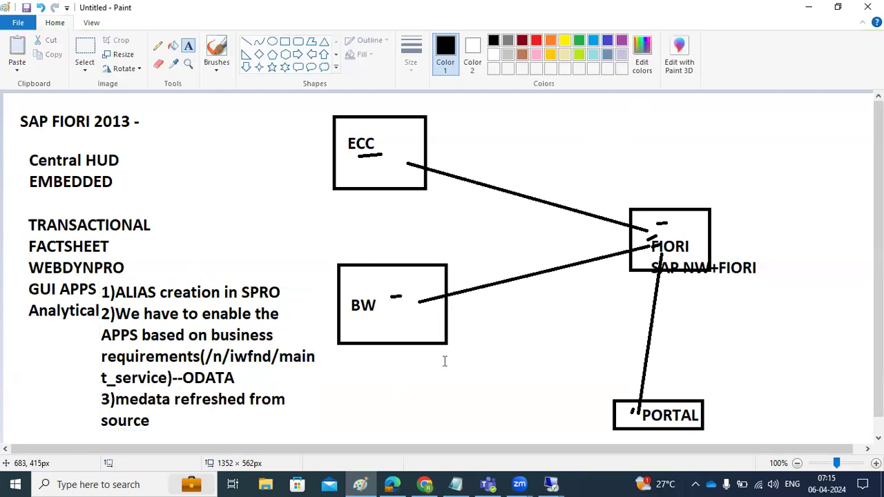
- Return to Chrome and examine the OData services, target mappings, catalogs and spaces in the Analyze Returns implementation information
{"action": "left_click", "coordinate": [424, 484]}
{"action": "left_click", "coordinate": [379, 237]}
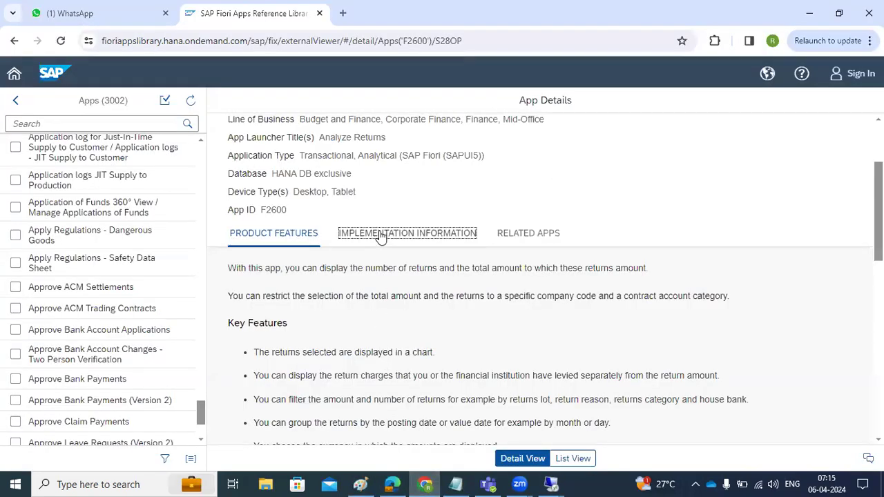
{"action": "scroll", "coordinate": [352, 353], "scroll_direction": "down", "scroll_amount": 6}
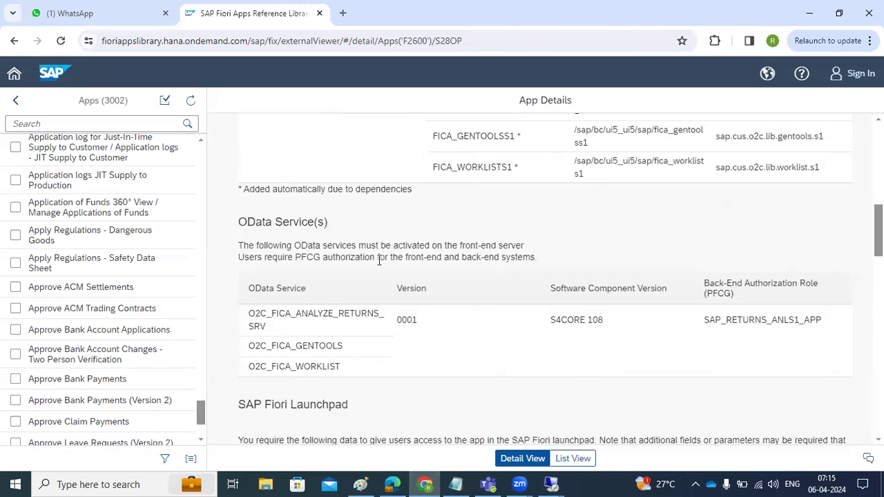
{"action": "scroll", "coordinate": [275, 364], "scroll_direction": "down", "scroll_amount": 3}
{"action": "scroll", "coordinate": [276, 364], "scroll_direction": "down", "scroll_amount": 4}
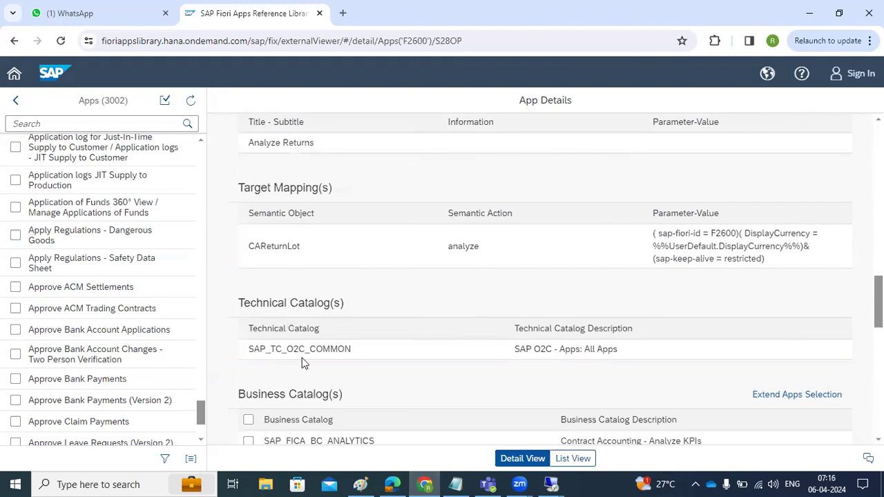
{"action": "scroll", "coordinate": [302, 358], "scroll_direction": "down", "scroll_amount": 3}
{"action": "scroll", "coordinate": [284, 364], "scroll_direction": "down", "scroll_amount": 5}
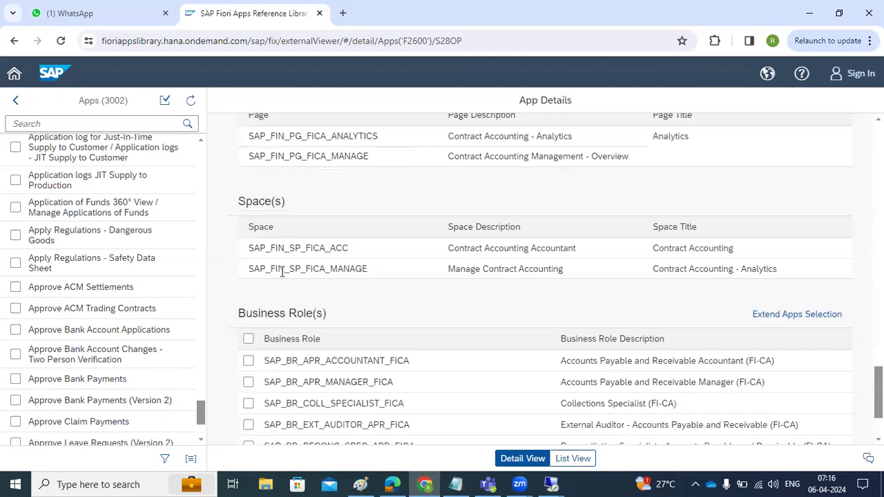
- Highlight the business roles from SAP_BR_APR_ACCOUNTANT_FICA to SAP_BR_RECONC_SPEC_APR_FICA for Analyze Returns
{"action": "scroll", "coordinate": [281, 271], "scroll_direction": "up", "scroll_amount": 1}
{"action": "scroll", "coordinate": [269, 280], "scroll_direction": "down", "scroll_amount": 2}
{"action": "left_click_drag", "start_coordinate": [263, 303], "coordinate": [413, 395]}
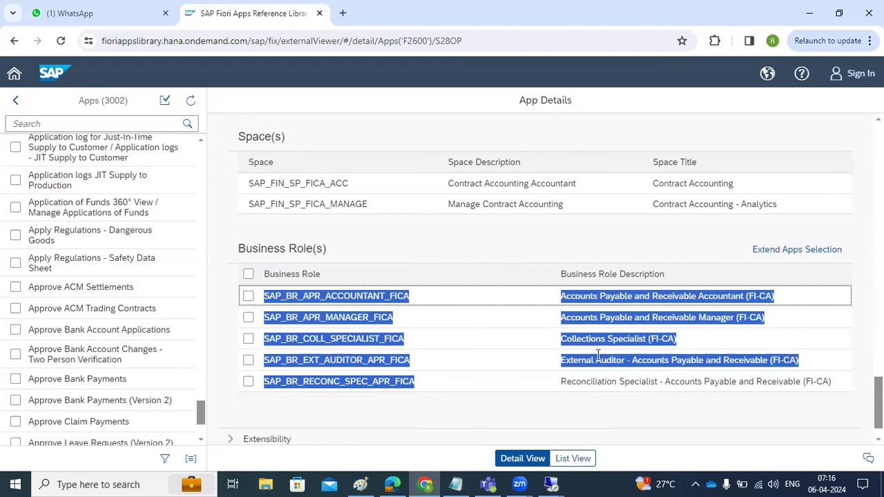
{"action": "left_click", "coordinate": [580, 399]}
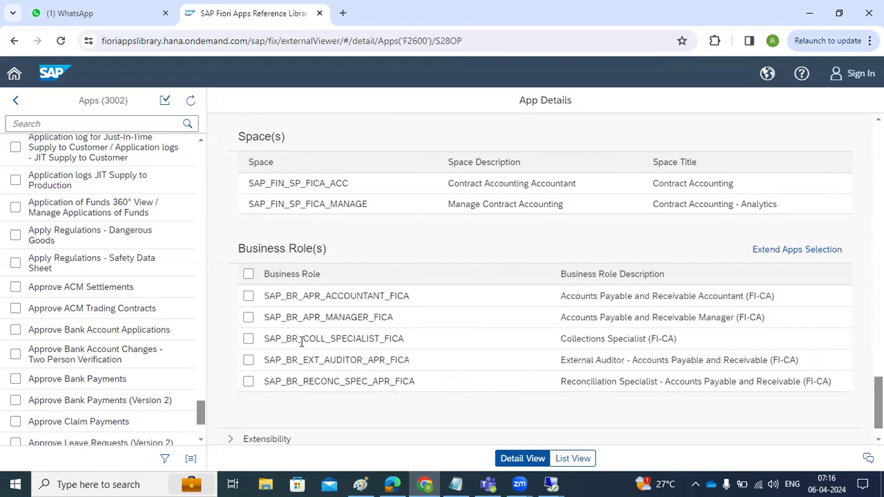
{"action": "left_click_drag", "start_coordinate": [262, 298], "coordinate": [442, 379]}
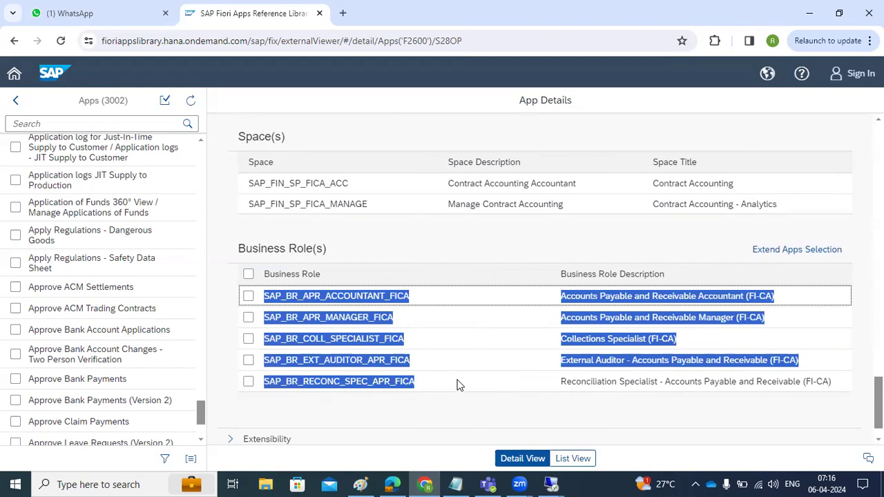
{"action": "left_click", "coordinate": [402, 386]}
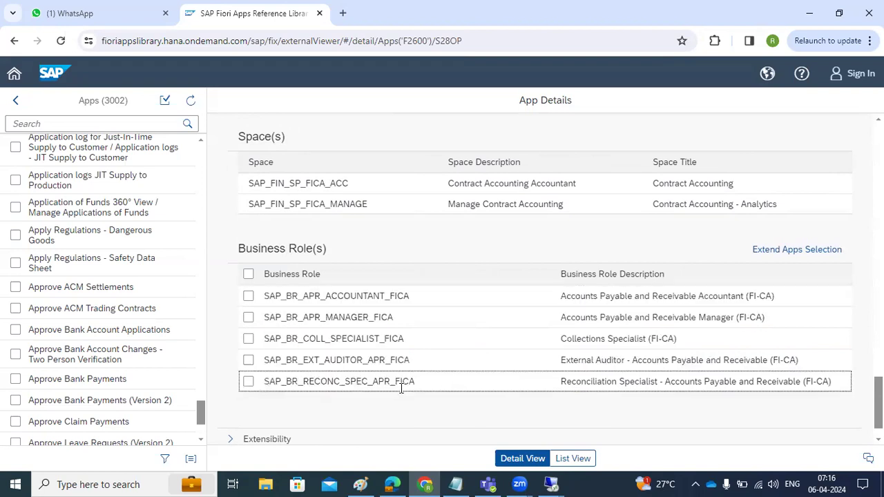
{"action": "left_click_drag", "start_coordinate": [351, 379], "coordinate": [249, 297]}
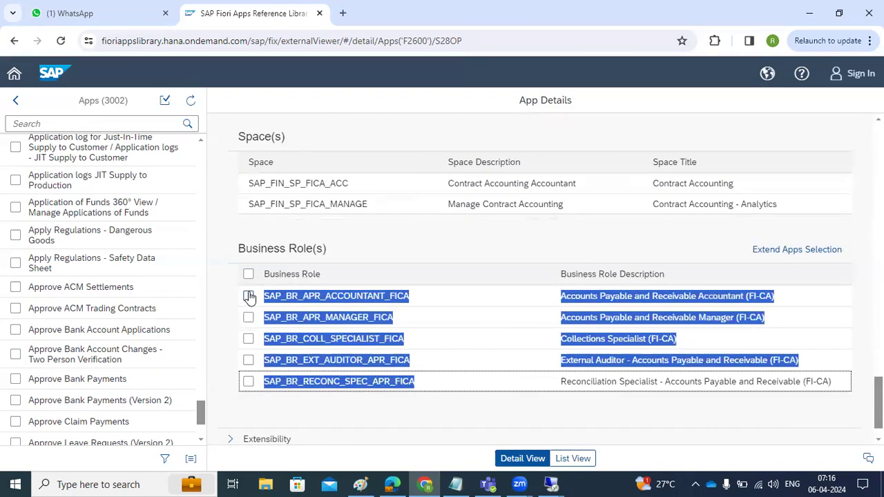
- Go back to the product features of Analyze Returns and review the key features and sample screenshot
{"action": "scroll", "coordinate": [397, 354], "scroll_direction": "up", "scroll_amount": 15}
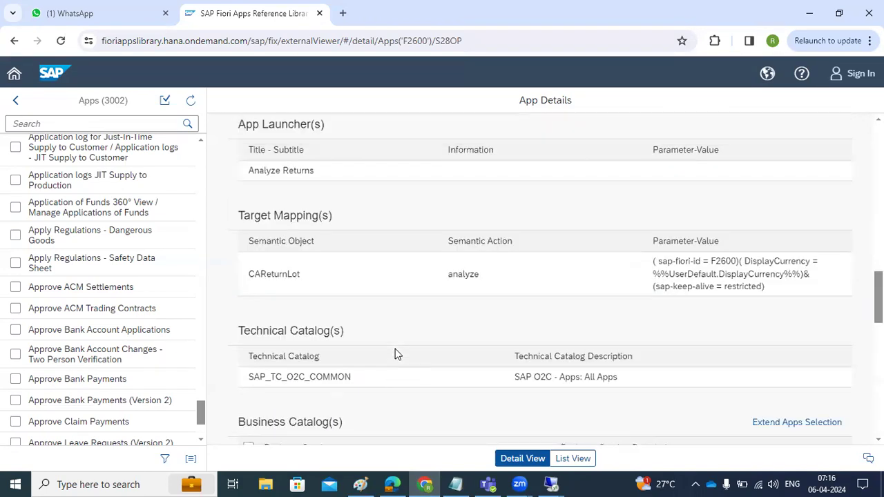
{"action": "scroll", "coordinate": [397, 353], "scroll_direction": "up", "scroll_amount": 12}
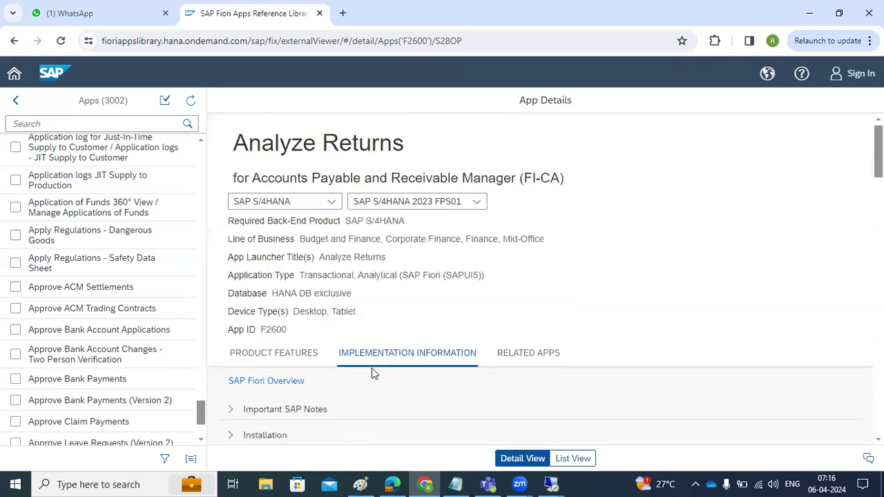
{"action": "left_click", "coordinate": [274, 297]}
{"action": "scroll", "coordinate": [487, 379], "scroll_direction": "down", "scroll_amount": 10}
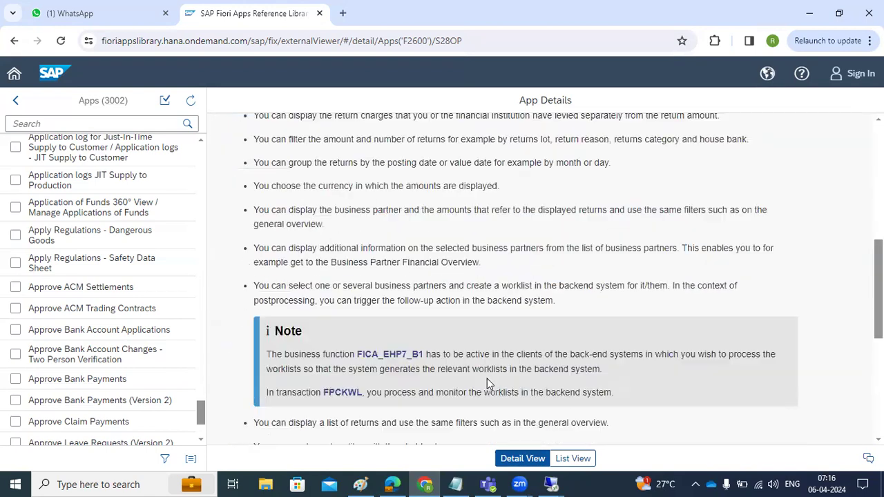
{"action": "scroll", "coordinate": [487, 383], "scroll_direction": "down", "scroll_amount": 1}
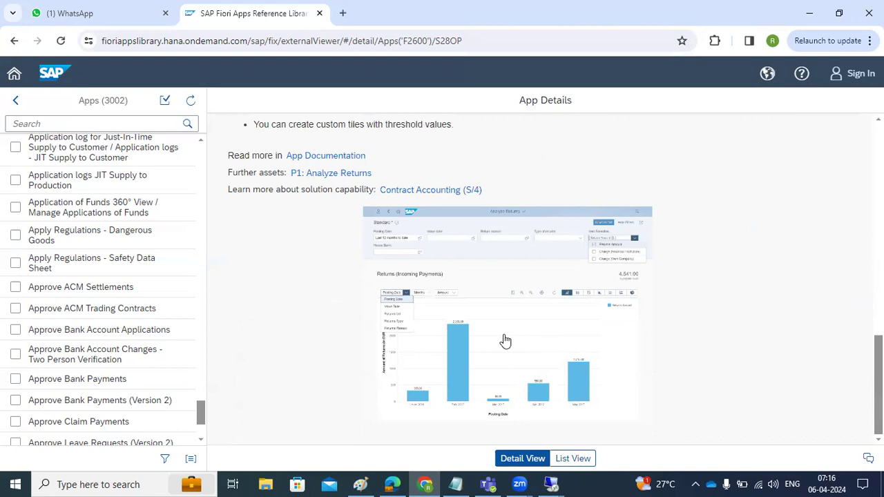
- Switch to the 49.206.199.235 remote session, leave service maintenance and open the SAP Gateway error log with transaction /n/iwfnd/error_log
{"action": "mouse_move", "coordinate": [560, 483]}
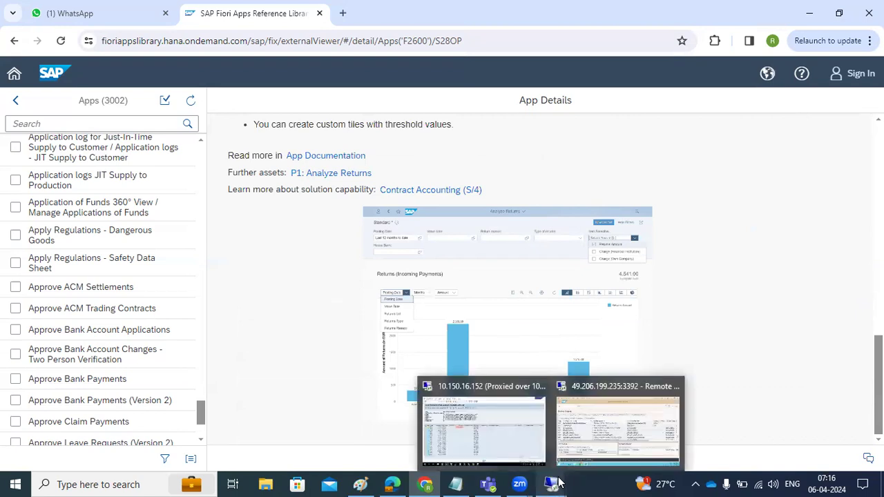
{"action": "left_click", "coordinate": [635, 426]}
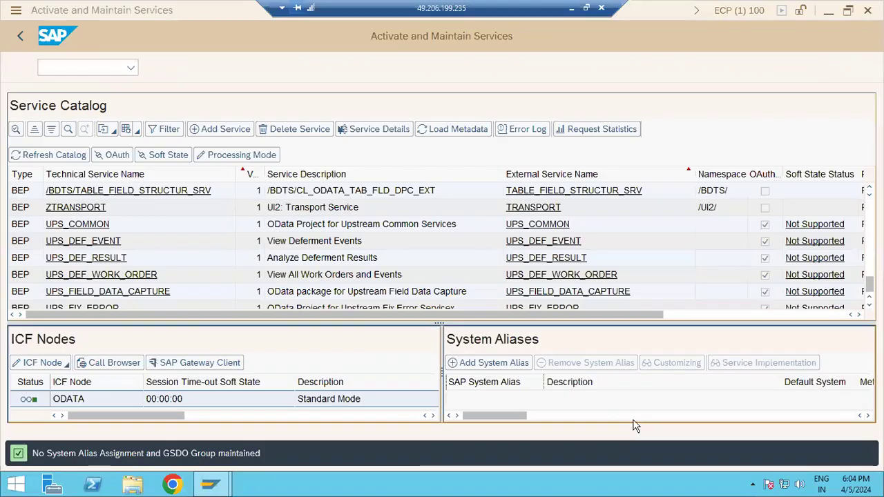
{"action": "left_click", "coordinate": [23, 38]}
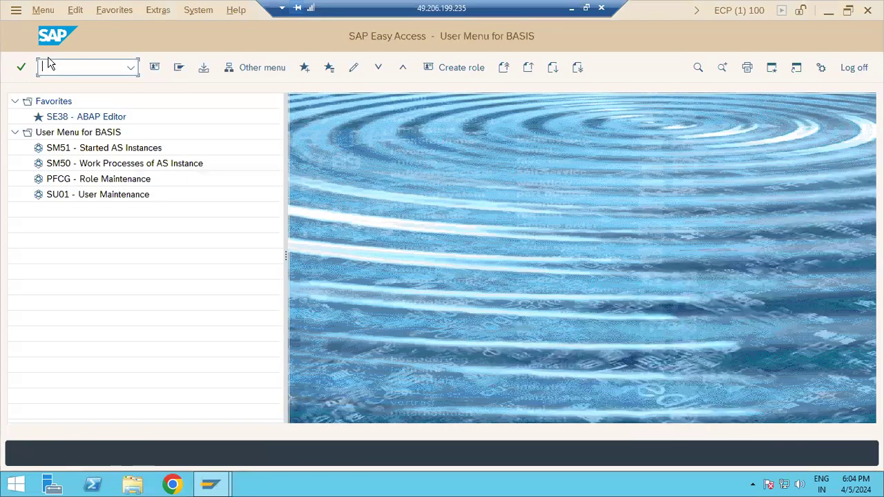
{"action": "type", "text": "/n"}
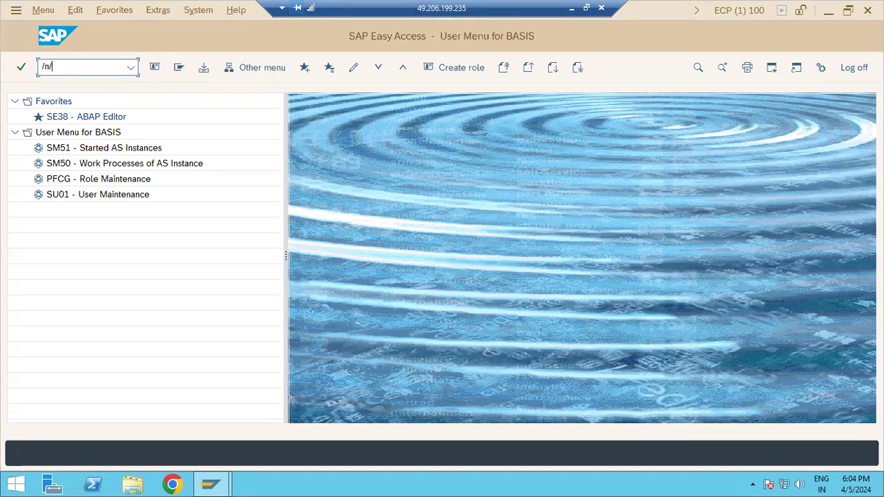
{"action": "type", "text": "/iw"}
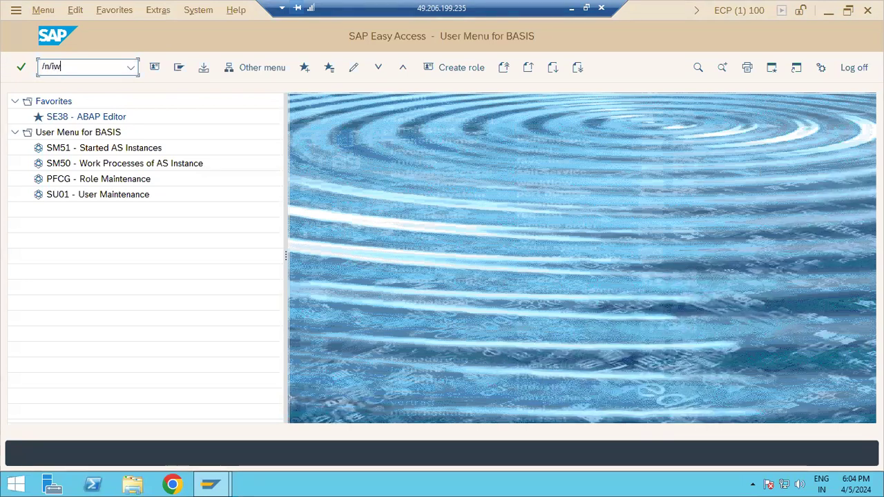
{"action": "type", "text": "fnd/error_log"}
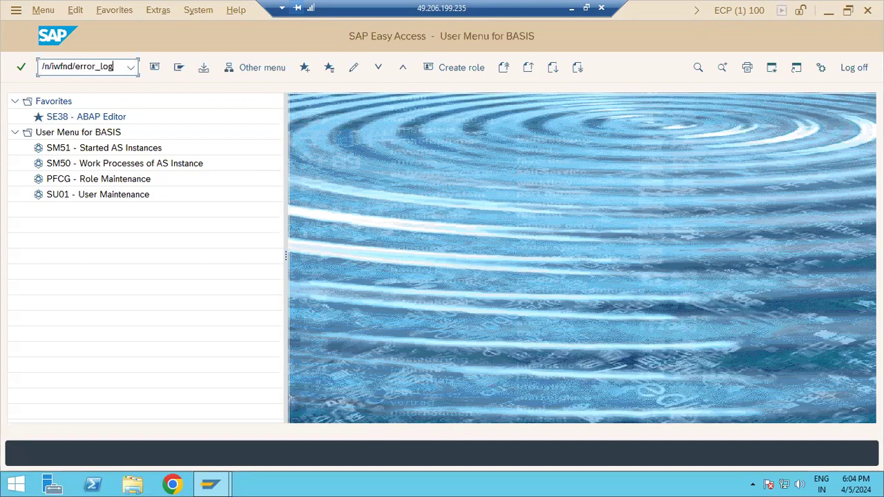
{"action": "key", "text": "Return"}
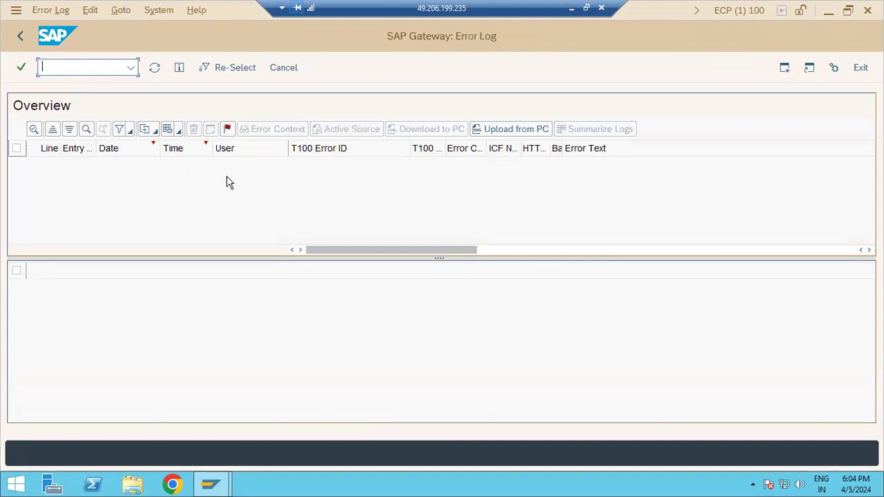
- Enlarge the lower pane of the Gateway error log, exit to SAP Easy Access, and switch to the untitled diagram in Paint
{"action": "left_click_drag", "start_coordinate": [436, 257], "coordinate": [422, 230]}
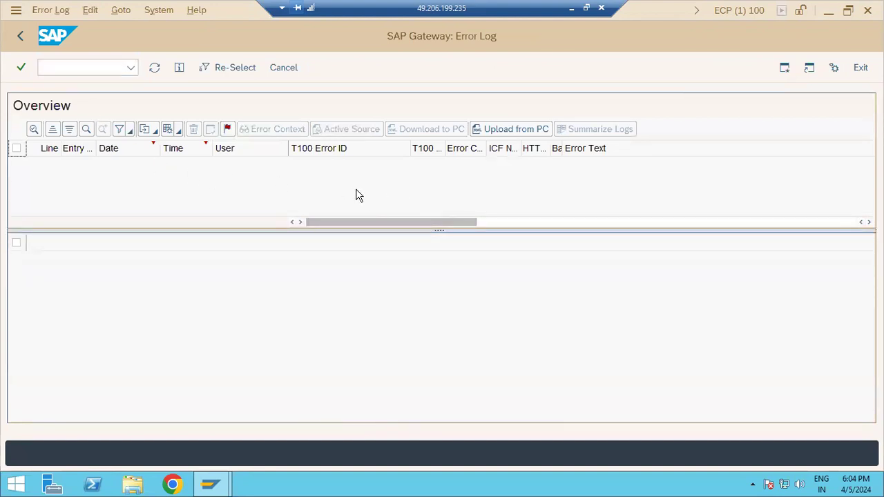
{"action": "left_click", "coordinate": [22, 38]}
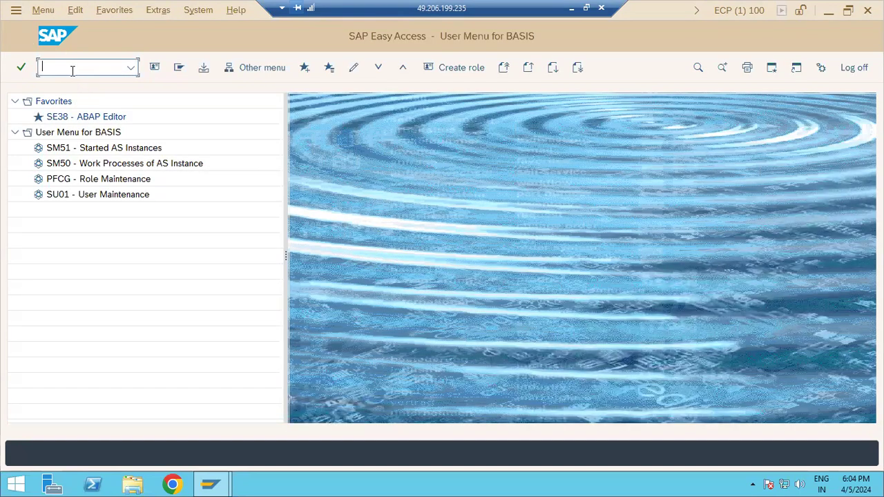
{"action": "left_click", "coordinate": [571, 8]}
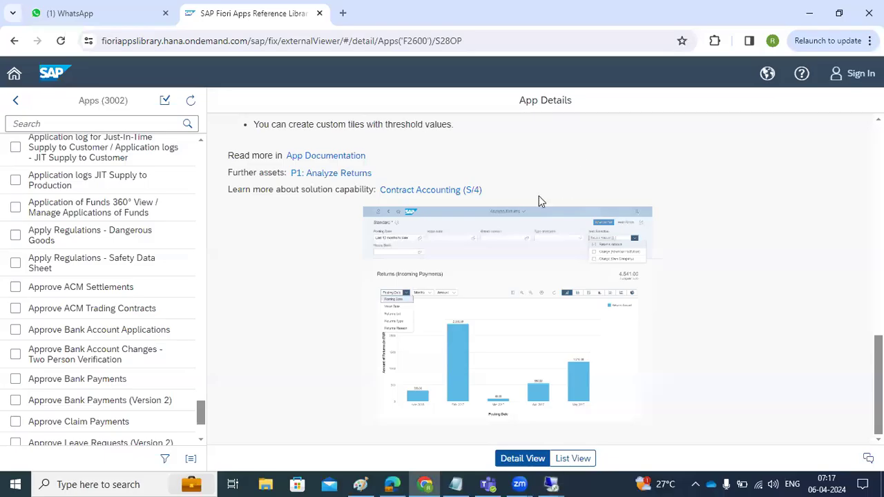
{"action": "left_click", "coordinate": [360, 484]}
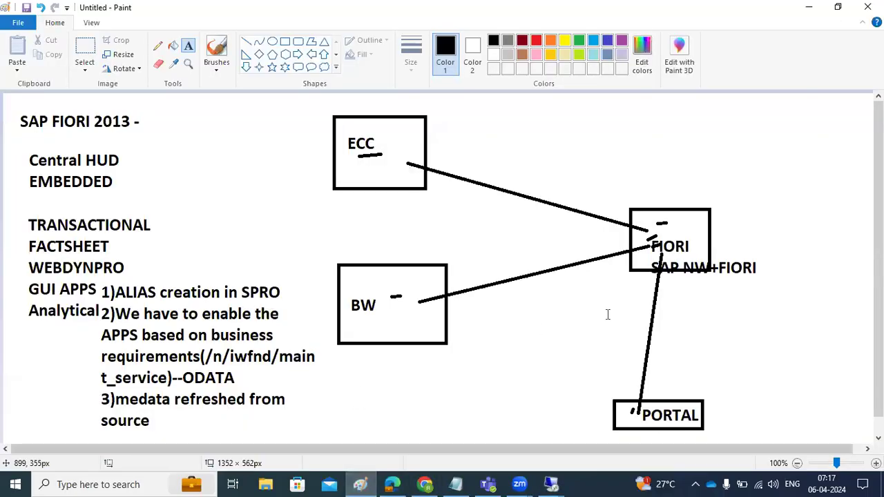
- Add a text box of about 208 × 376 px beside the FIORI box and start a transaction code note with /n
{"action": "left_click_drag", "start_coordinate": [729, 125], "coordinate": [872, 368]}
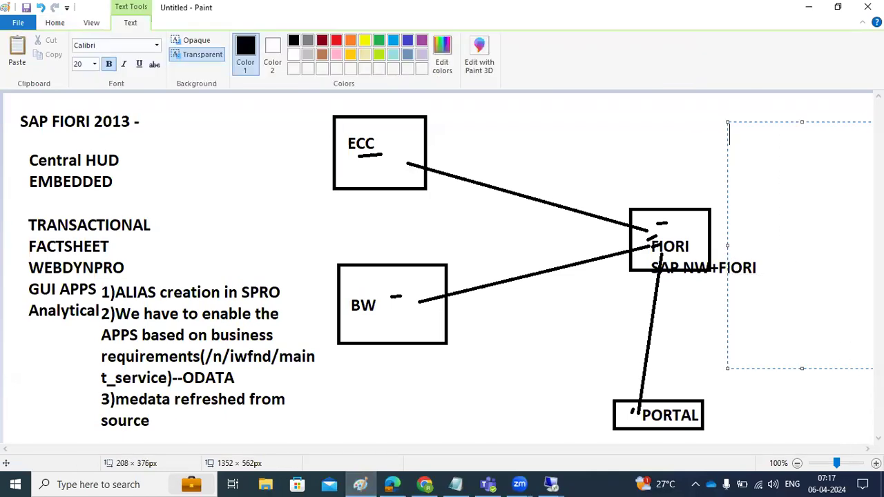
{"action": "type", "text": "/i"}
{"action": "key", "text": "BackSpace"}
{"action": "type", "text": "n/i"}
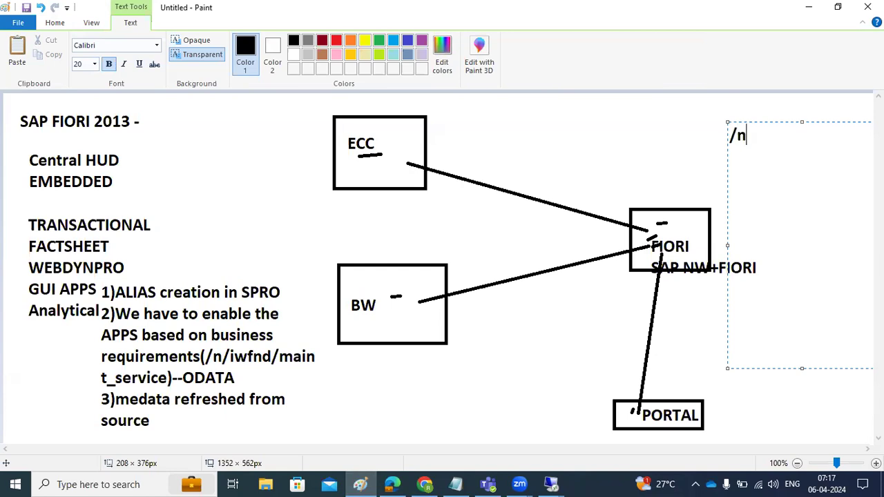